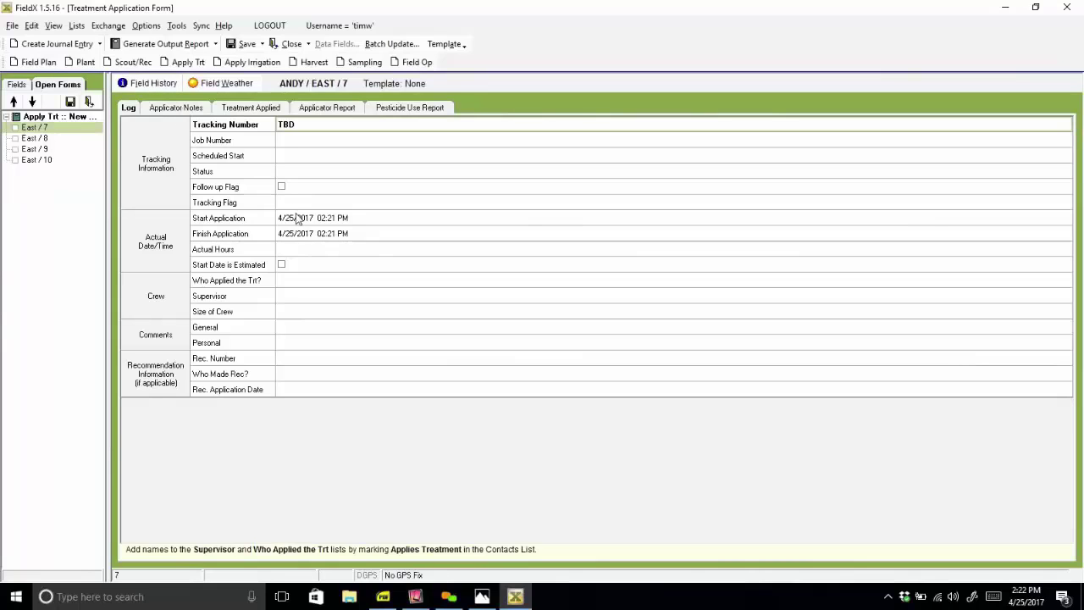
- Set the wind direction to N in the applicator notes for East / 7
{"action": "left_click", "coordinate": [178, 110]}
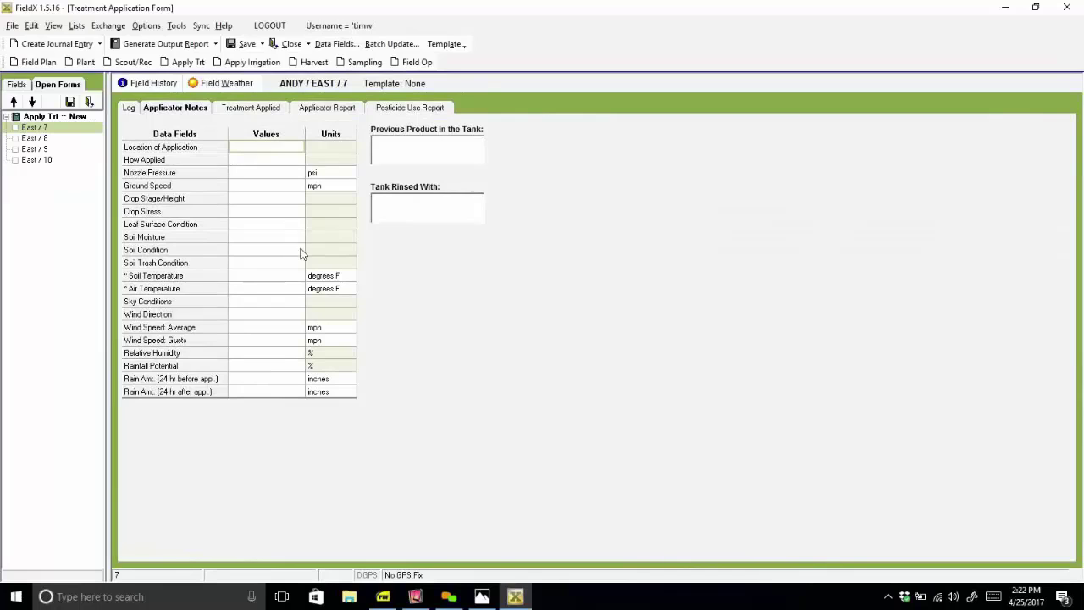
{"action": "left_click", "coordinate": [301, 250]}
{"action": "left_click", "coordinate": [335, 256]}
{"action": "left_click", "coordinate": [297, 314]}
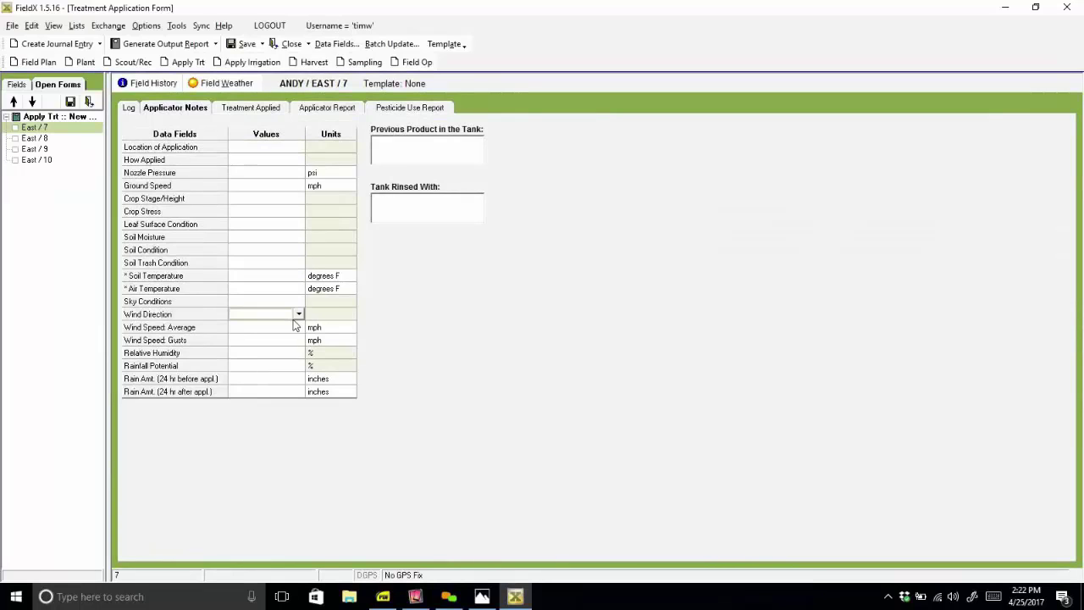
{"action": "left_click", "coordinate": [298, 315]}
{"action": "left_click", "coordinate": [290, 327]}
{"action": "left_click", "coordinate": [297, 329]}
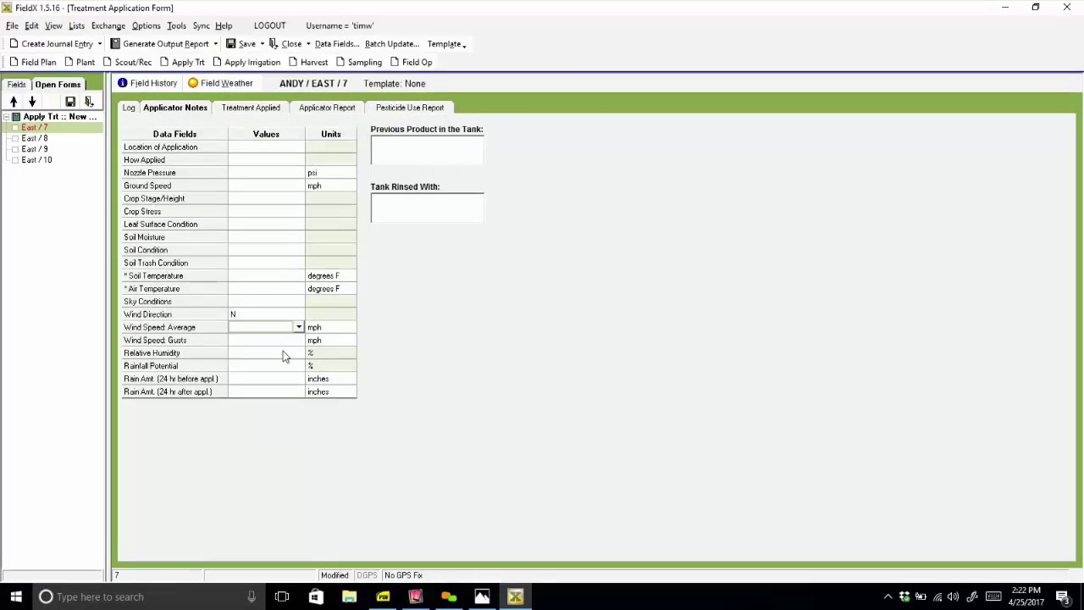
{"action": "left_click", "coordinate": [299, 316]}
{"action": "left_click", "coordinate": [308, 335]}
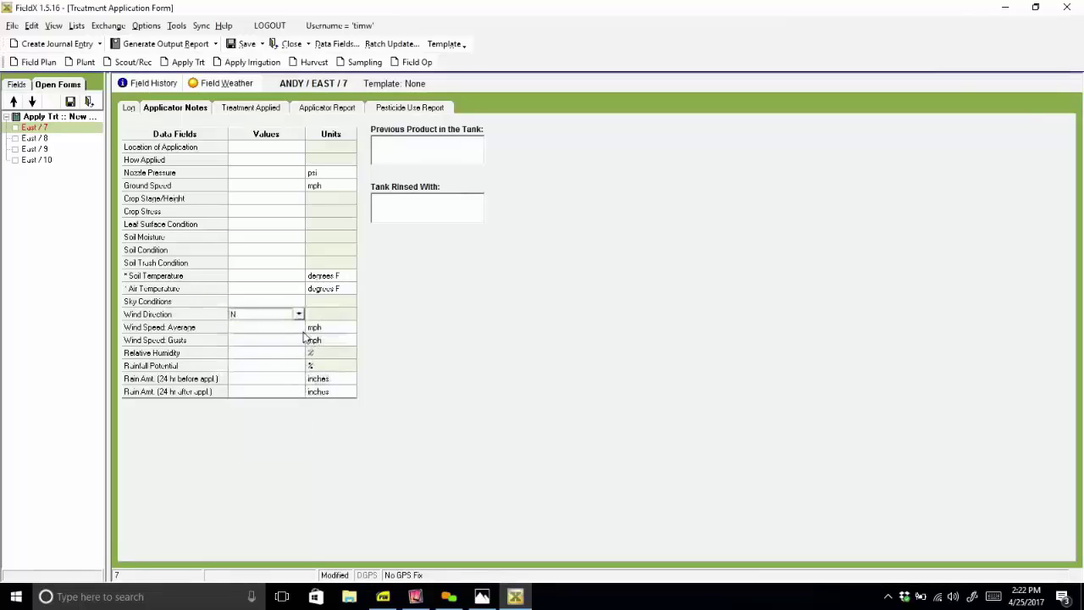
- Set the average wind speed to 1 - 3 mph and the wind gusts to 4 - 7 mph
{"action": "left_click", "coordinate": [298, 327]}
{"action": "left_click", "coordinate": [288, 351]}
{"action": "left_click", "coordinate": [299, 340]}
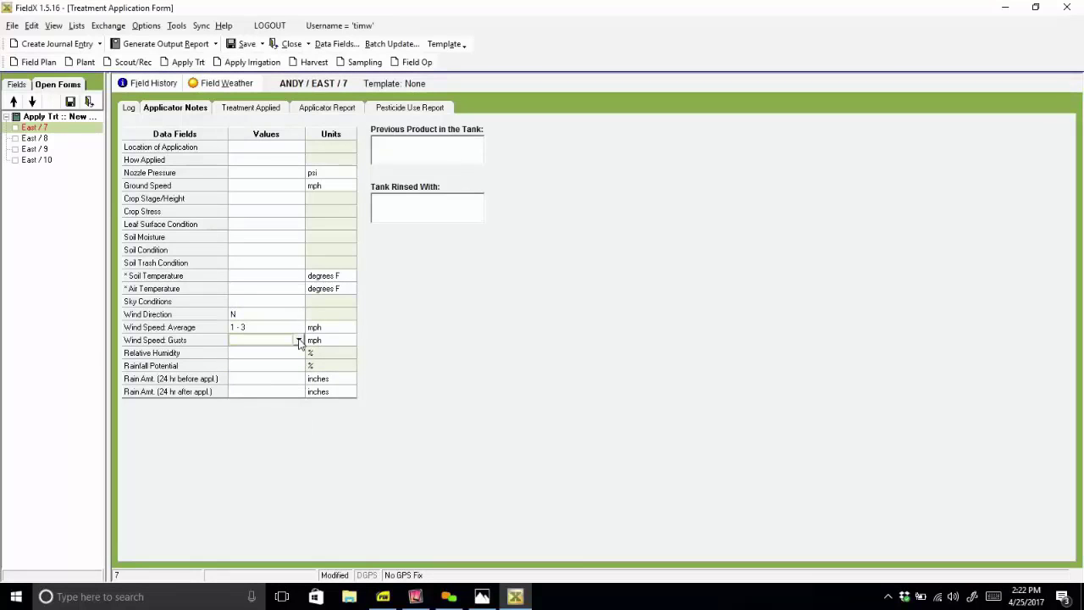
{"action": "left_click", "coordinate": [298, 340]}
{"action": "left_click", "coordinate": [281, 373]}
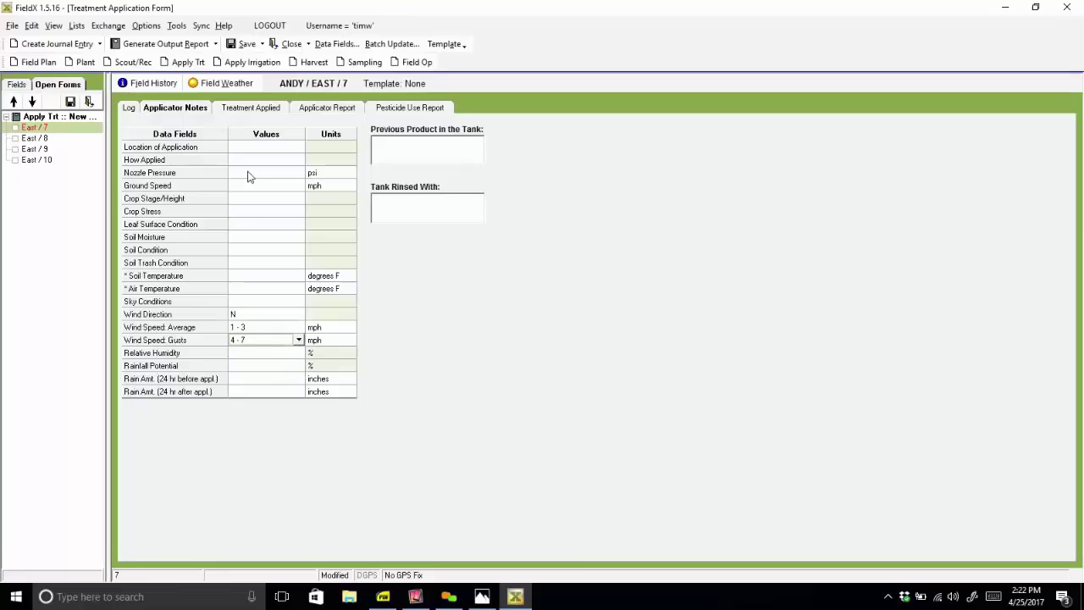
- Add the herbicide Atrazine 4L as the first applied treatment, with the Over Top application method and a carrier rate of 20 GPA
{"action": "left_click", "coordinate": [254, 112]}
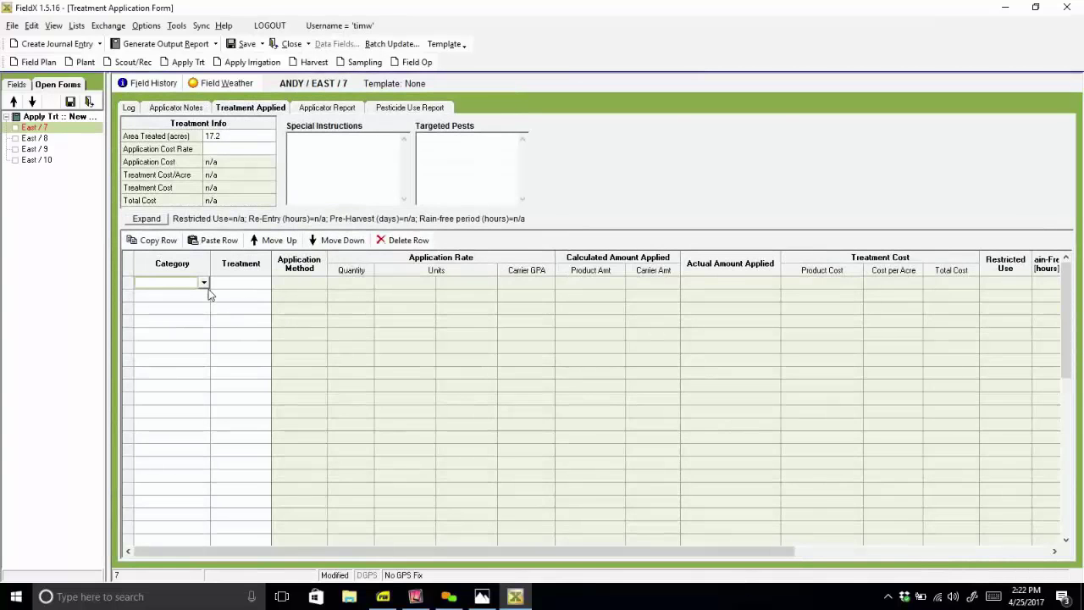
{"action": "left_click", "coordinate": [204, 283]}
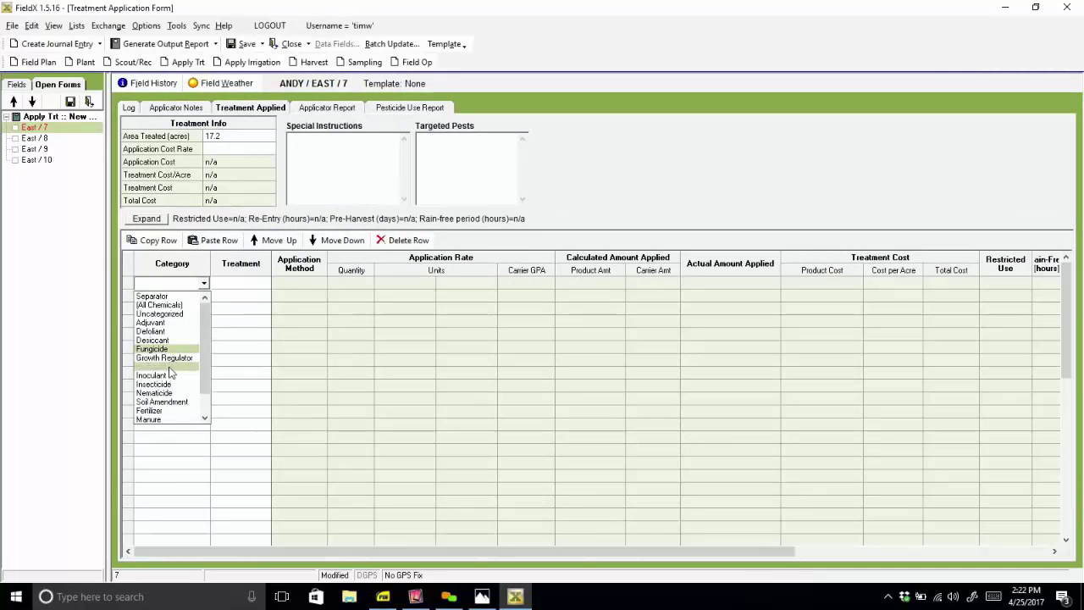
{"action": "left_click", "coordinate": [166, 365]}
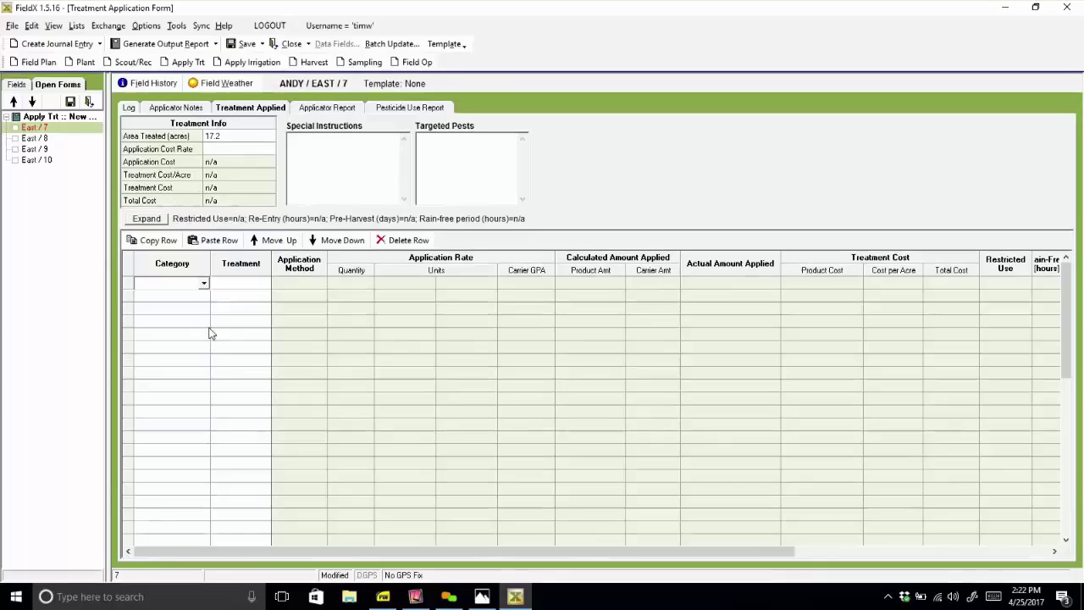
{"action": "left_click", "coordinate": [250, 321]}
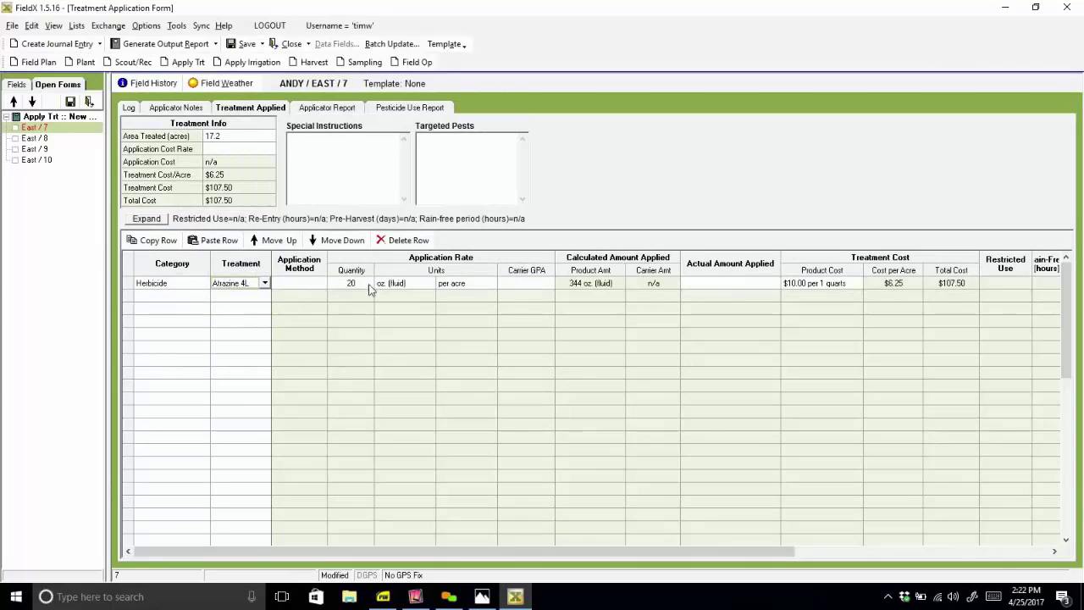
{"action": "left_click", "coordinate": [318, 284]}
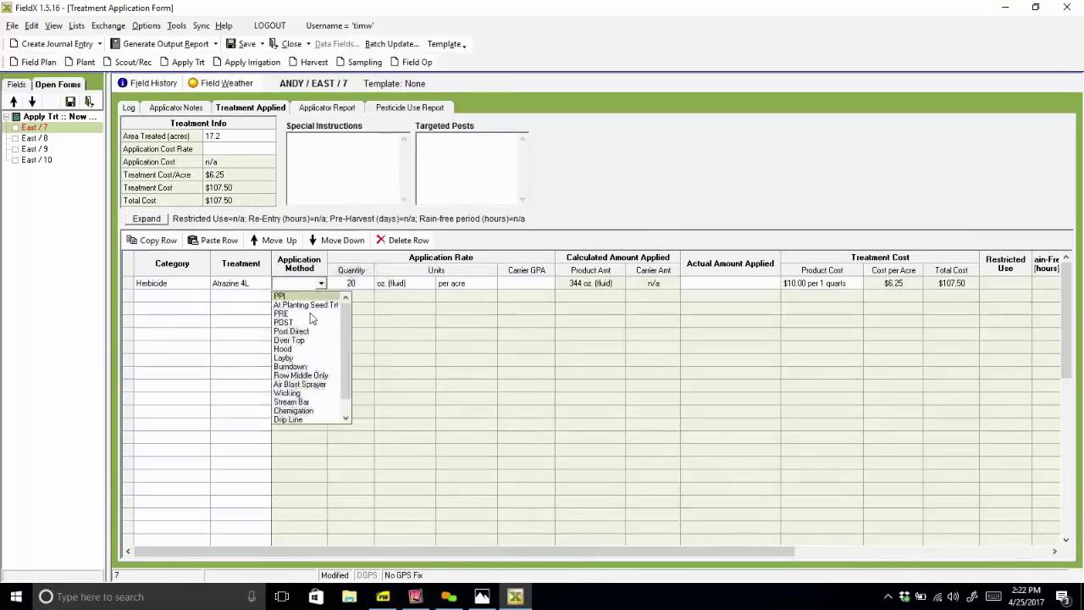
{"action": "left_click", "coordinate": [310, 341]}
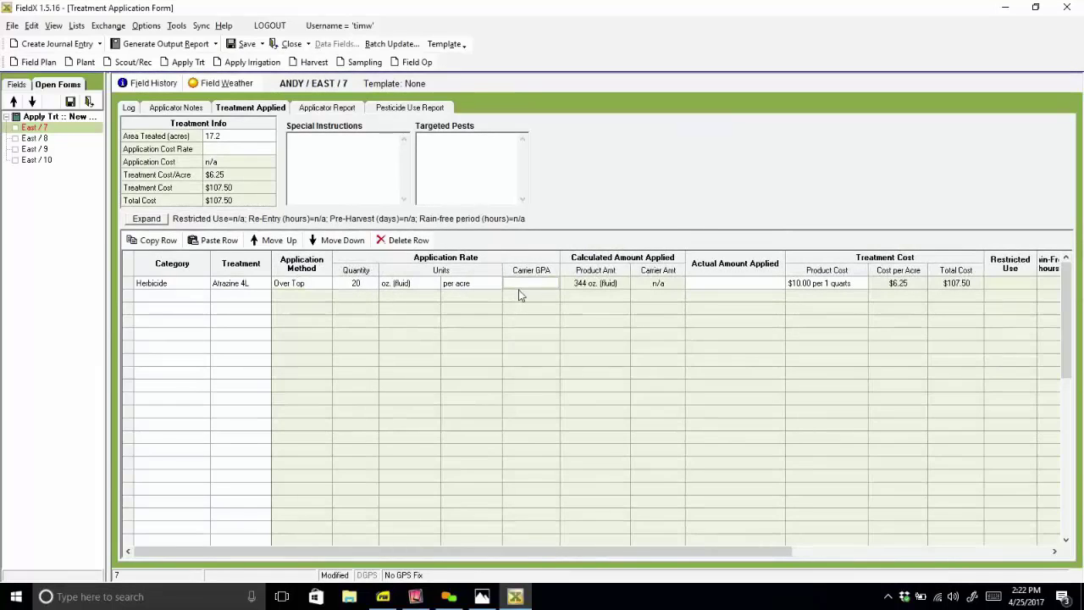
{"action": "type", "text": "2"}
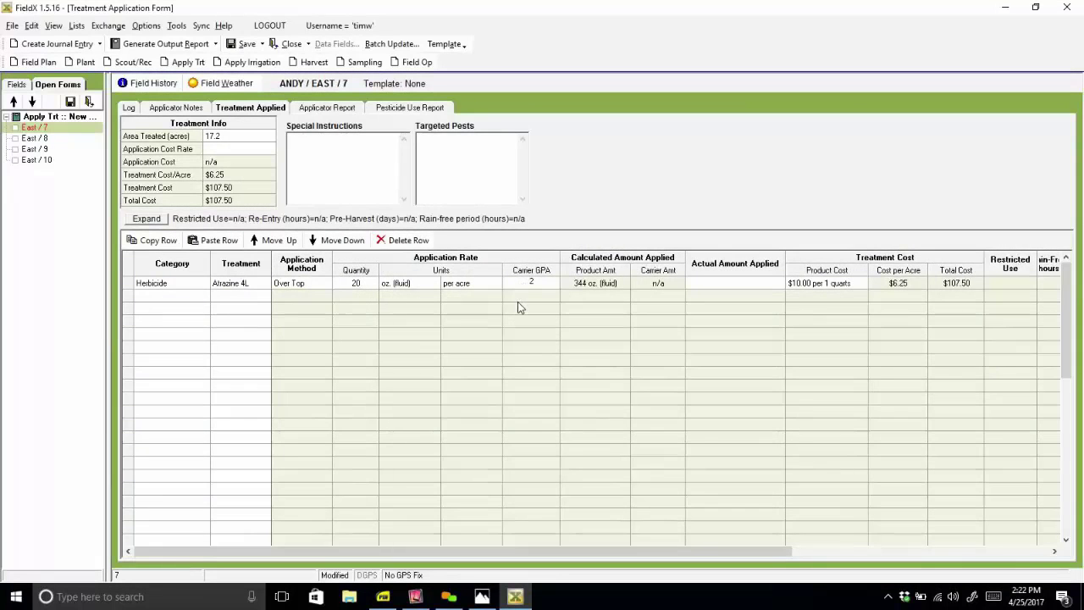
{"action": "type", "text": "-"}
- Add the adjuvant Crop Oil Concentrate as the second applied treatment
{"action": "left_click", "coordinate": [203, 297]}
{"action": "left_click", "coordinate": [203, 299]}
{"action": "left_click", "coordinate": [203, 298]}
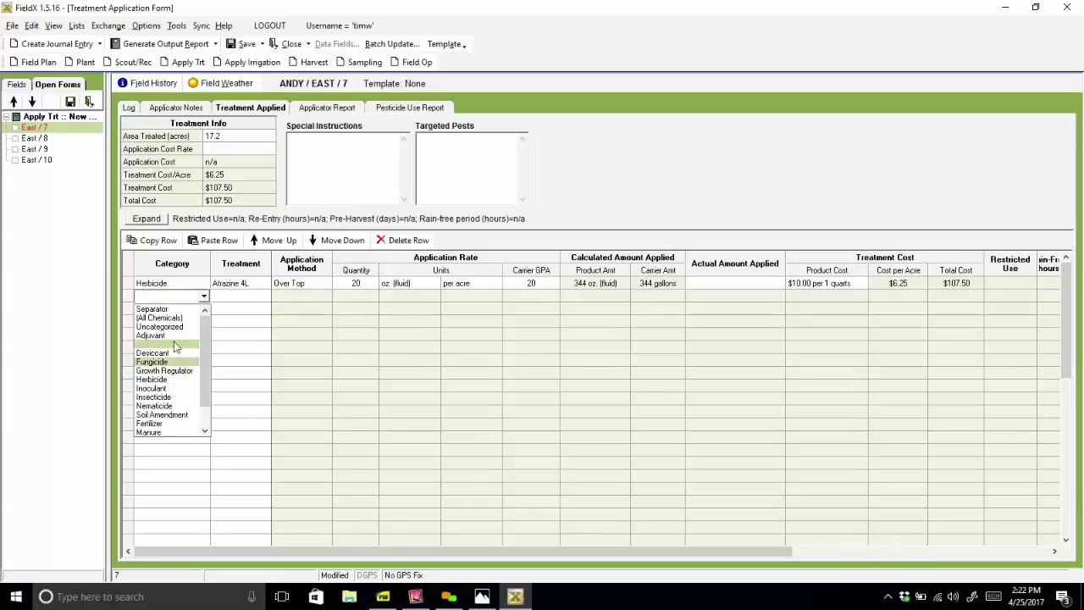
{"action": "left_click", "coordinate": [151, 335]}
{"action": "left_click", "coordinate": [268, 298]}
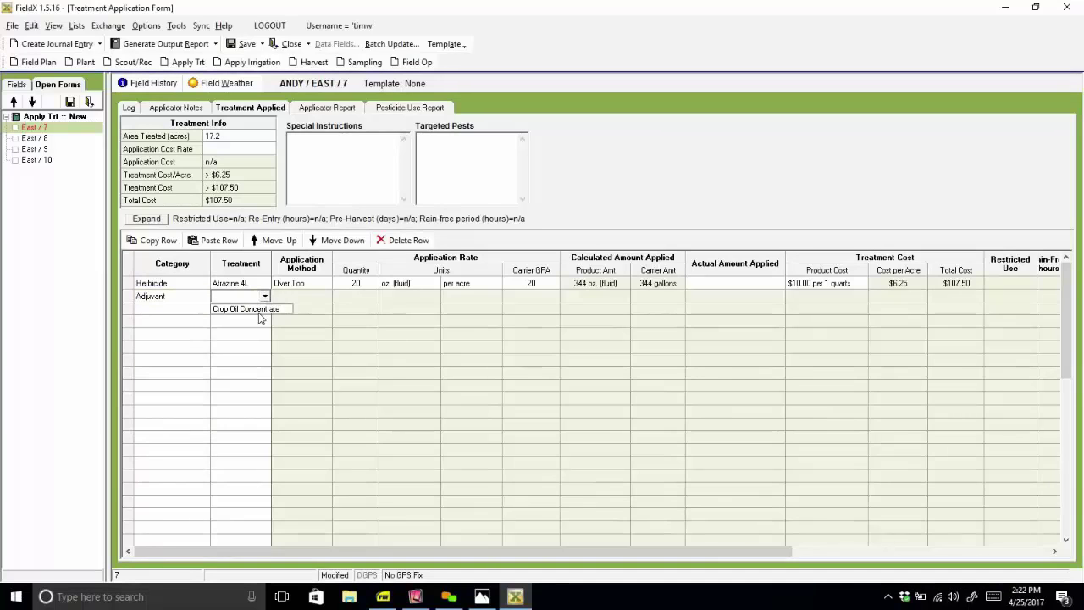
{"action": "left_click", "coordinate": [254, 309]}
- Set Crop Oil Concentrate to the Over Top application method at 10 oz. (fluid) per acre
{"action": "left_click", "coordinate": [326, 294]}
{"action": "left_click", "coordinate": [350, 296]}
{"action": "left_click", "coordinate": [353, 299]}
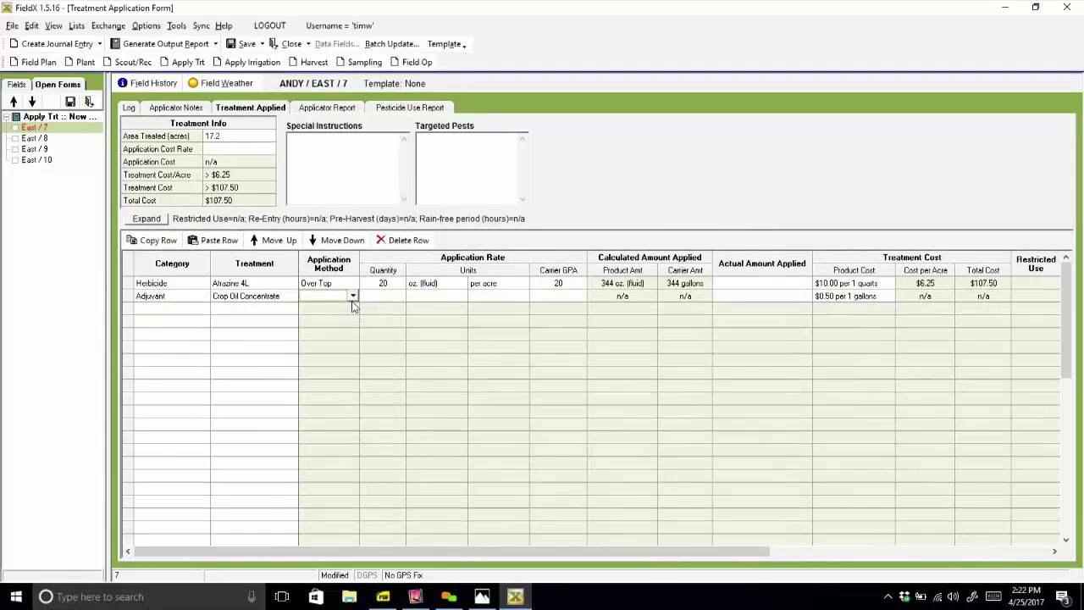
{"action": "left_click", "coordinate": [353, 296]}
{"action": "left_click", "coordinate": [342, 356]}
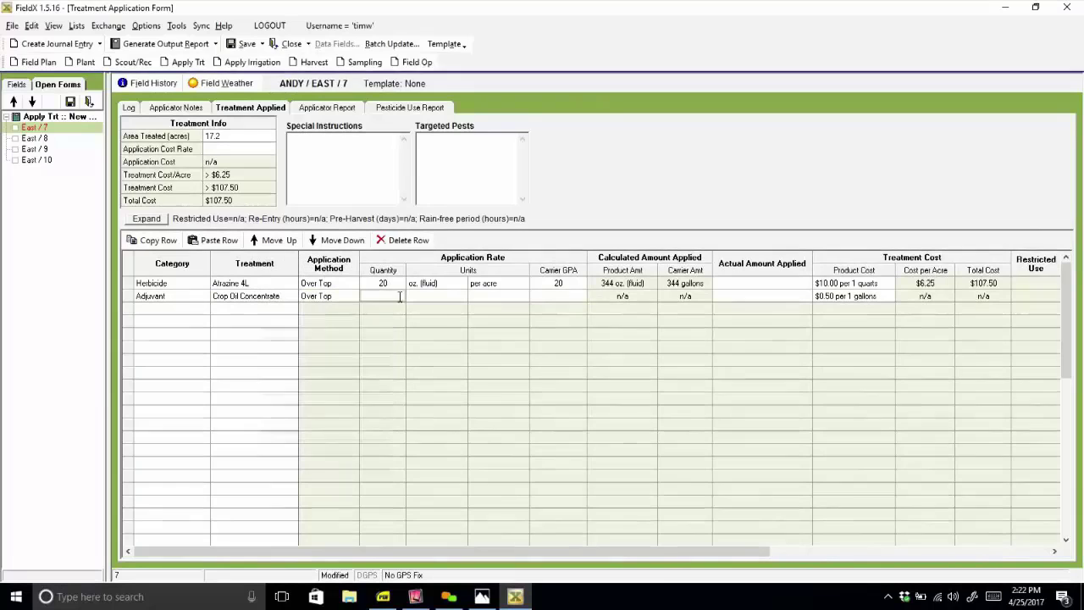
{"action": "type", "text": "10"}
{"action": "left_click", "coordinate": [450, 301]}
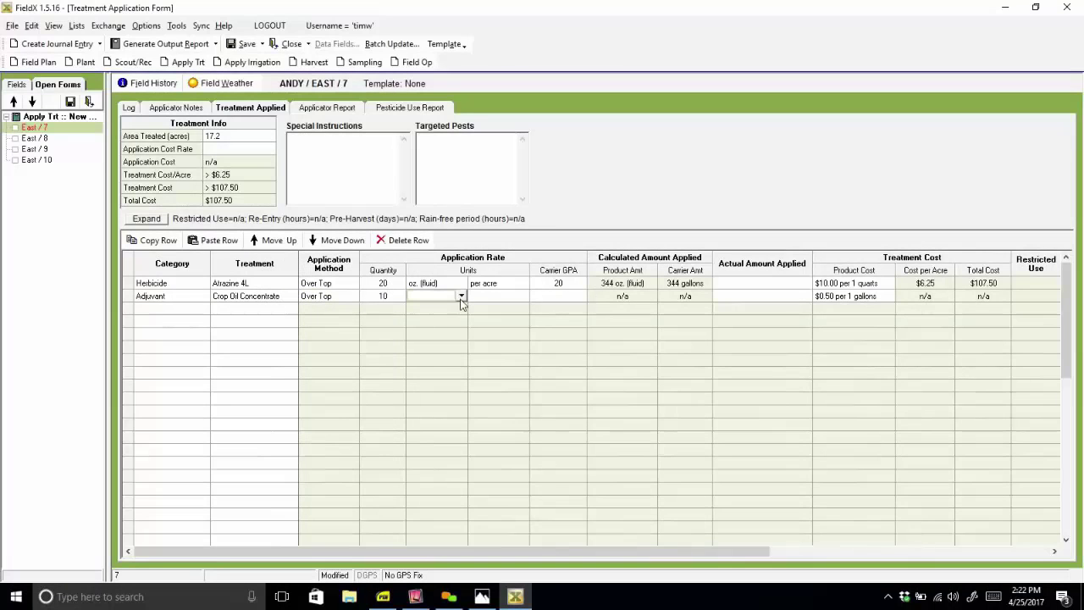
{"action": "left_click", "coordinate": [462, 297]}
{"action": "left_click", "coordinate": [445, 311]}
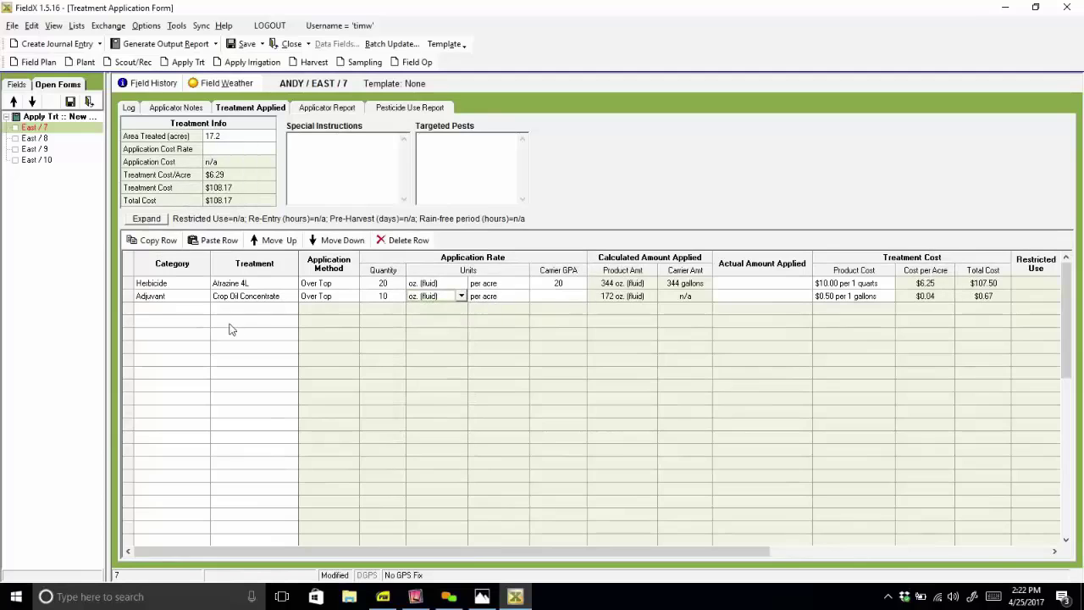
- Add the herbicide Cobra as the third applied treatment
{"action": "left_click", "coordinate": [203, 311]}
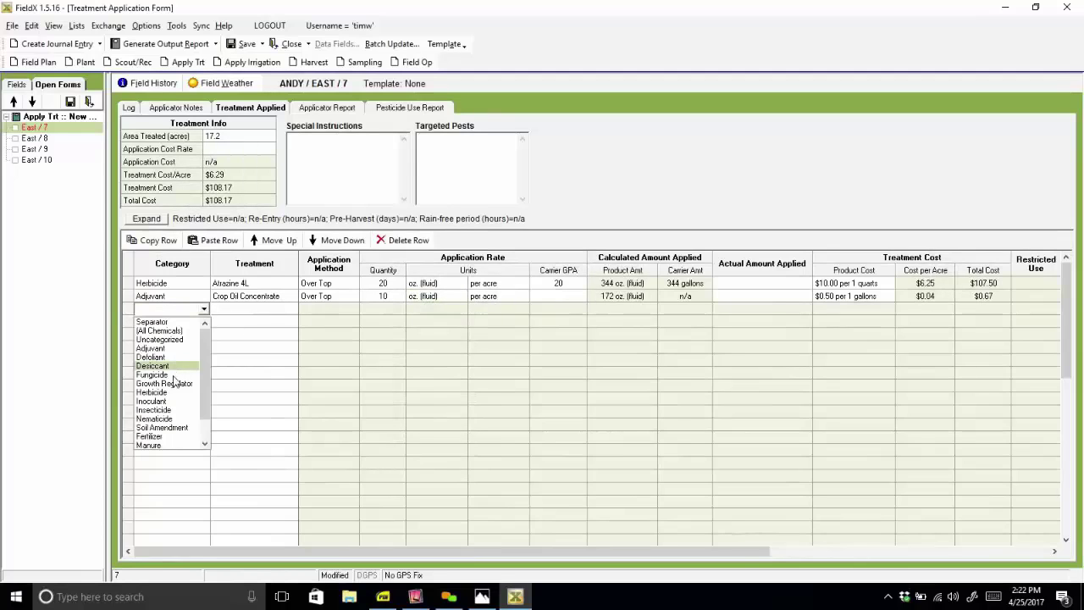
{"action": "left_click", "coordinate": [183, 400]}
{"action": "left_click", "coordinate": [287, 308]}
{"action": "left_click", "coordinate": [292, 310]}
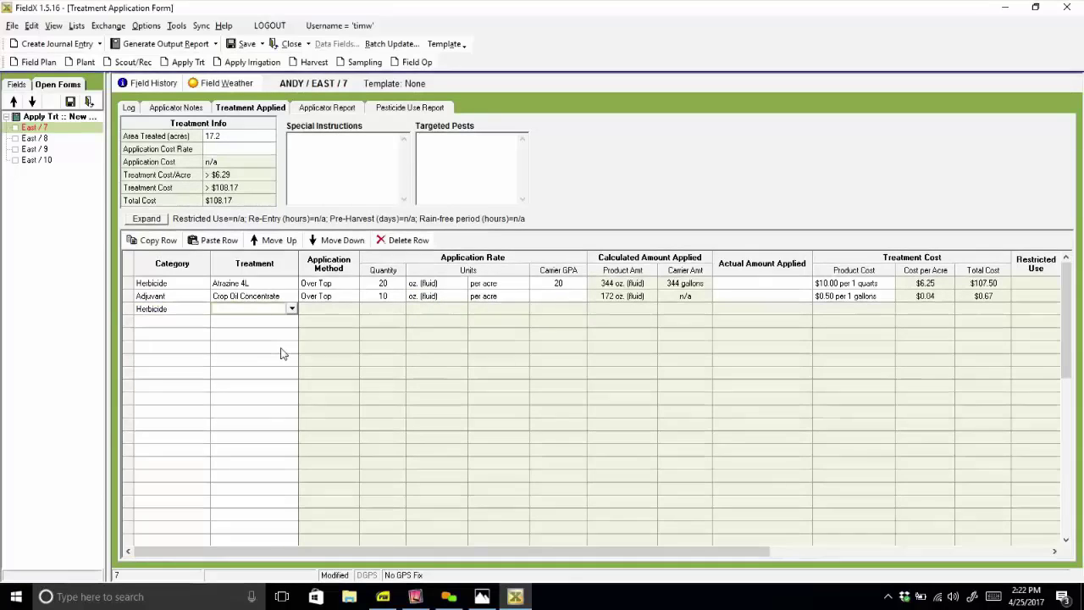
{"action": "left_click", "coordinate": [298, 347]}
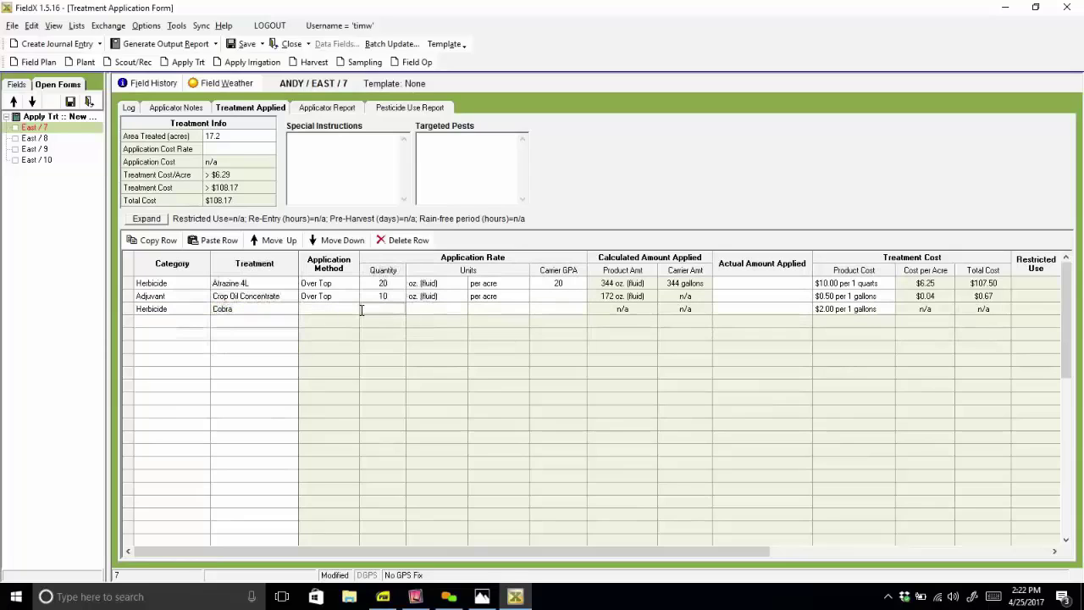
- Set Cobra to the Over Top application method at 10 oz. (fluid) per acre
{"action": "left_click", "coordinate": [358, 310]}
{"action": "left_click", "coordinate": [354, 310]}
{"action": "left_click", "coordinate": [354, 312]}
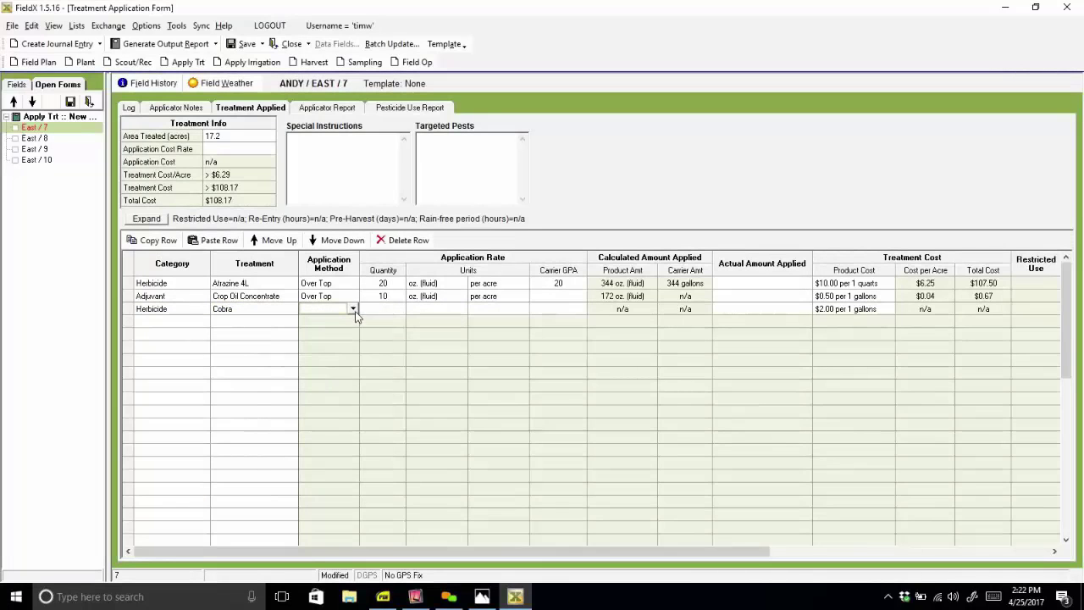
{"action": "left_click", "coordinate": [354, 310]}
{"action": "left_click", "coordinate": [338, 370]}
{"action": "left_click", "coordinate": [403, 311]}
{"action": "type", "text": "10"}
{"action": "left_click", "coordinate": [455, 311]}
{"action": "left_click", "coordinate": [461, 310]}
{"action": "left_click", "coordinate": [428, 322]}
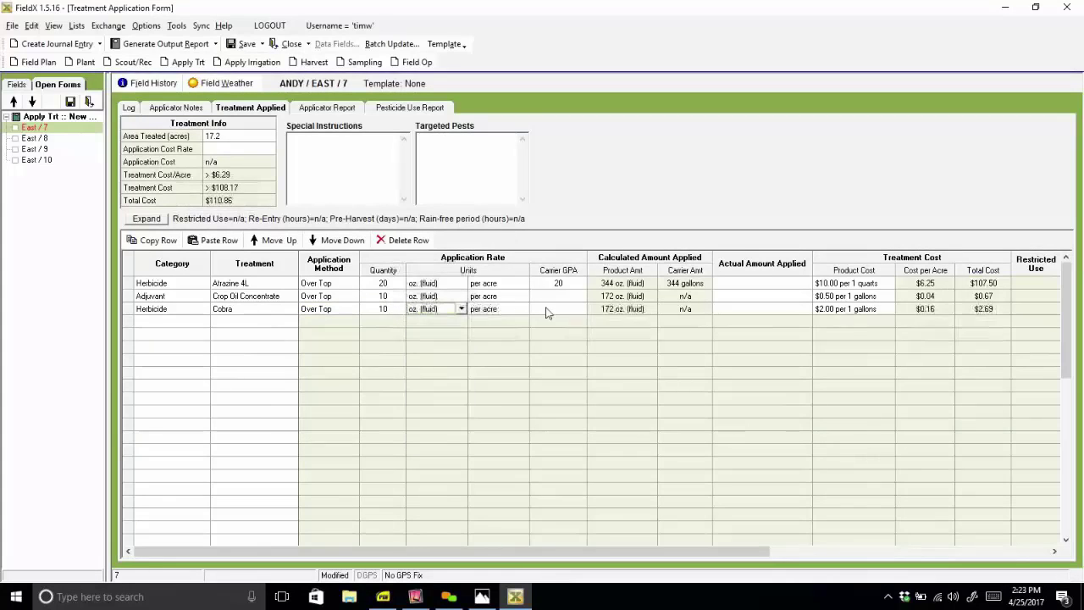
- Set the carrier rate to 20 GPA for both Cobra and Crop Oil Concentrate
{"action": "left_click", "coordinate": [560, 308]}
{"action": "left_click", "coordinate": [561, 308]}
{"action": "type", "text": "20"}
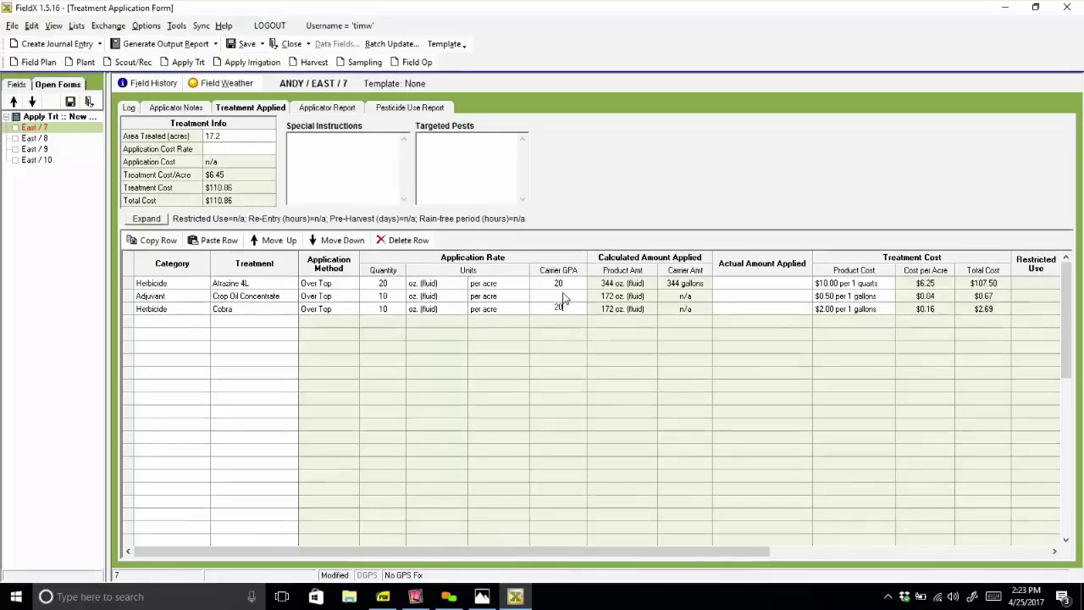
{"action": "key", "text": "Return"}
{"action": "left_click", "coordinate": [562, 294]}
{"action": "type", "text": "20"}
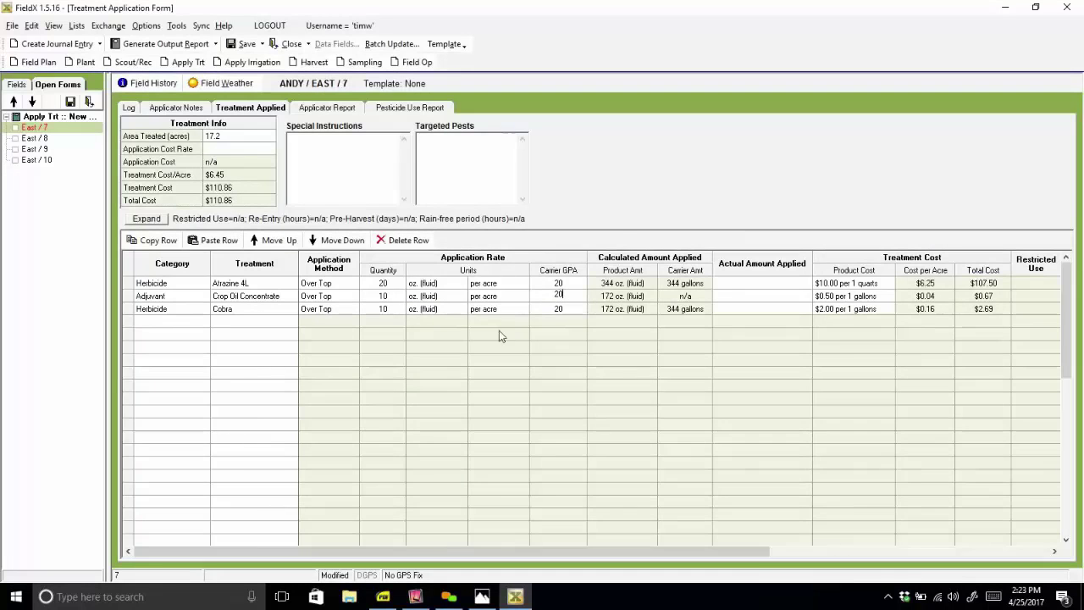
- Try to choose an application cost rate for the treatment
{"action": "left_click", "coordinate": [263, 151]}
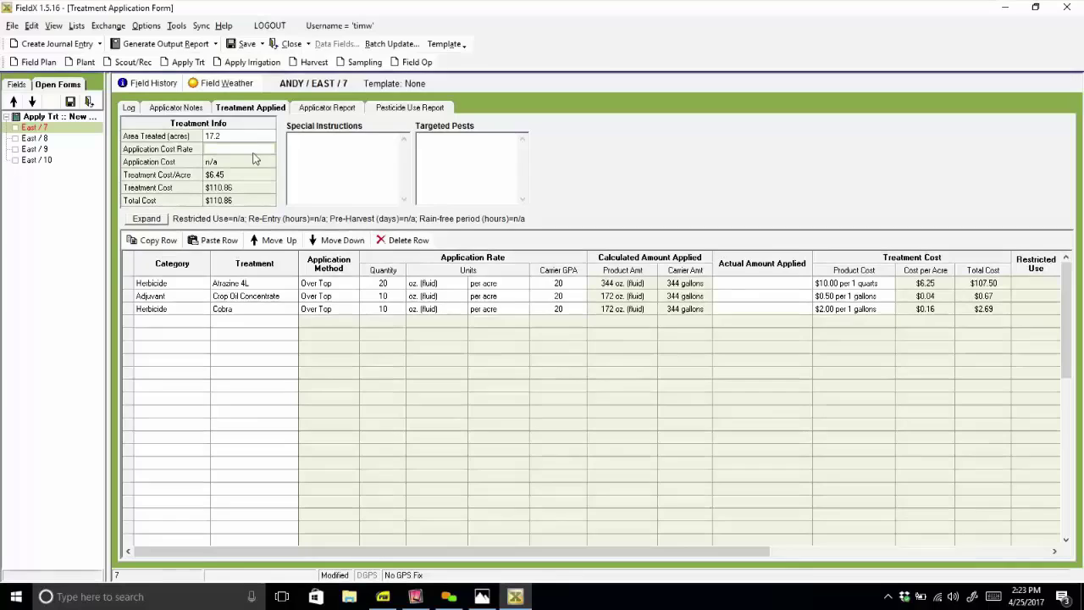
{"action": "left_click", "coordinate": [257, 154]}
{"action": "left_click", "coordinate": [655, 347]}
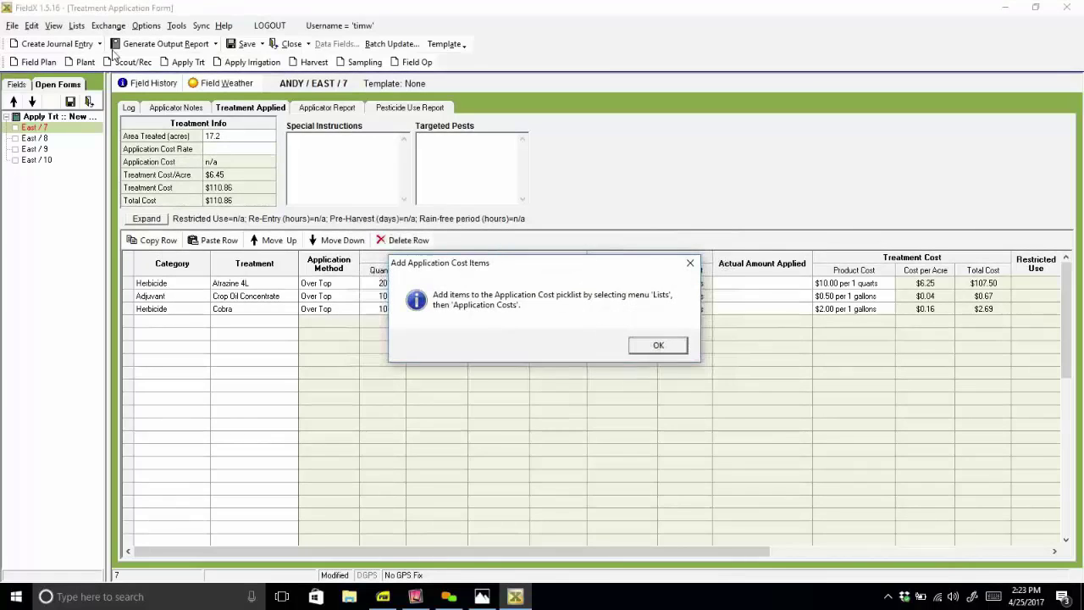
- Create a $6 per acre application cost with the rate reminder Air Service and select it as the treatment's application cost rate
{"action": "left_click", "coordinate": [76, 27]}
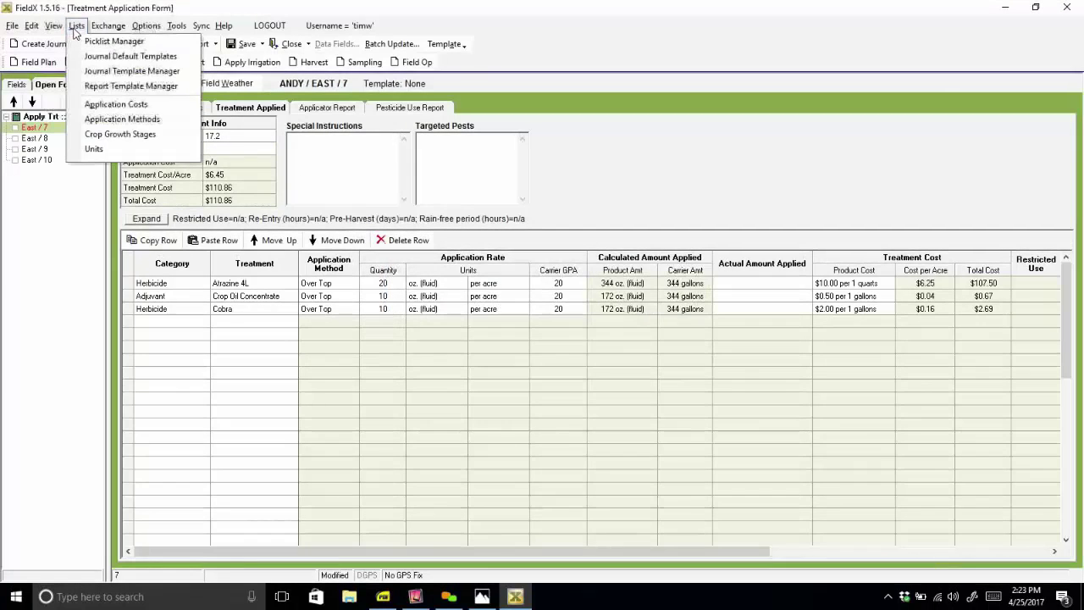
{"action": "left_click", "coordinate": [367, 161]}
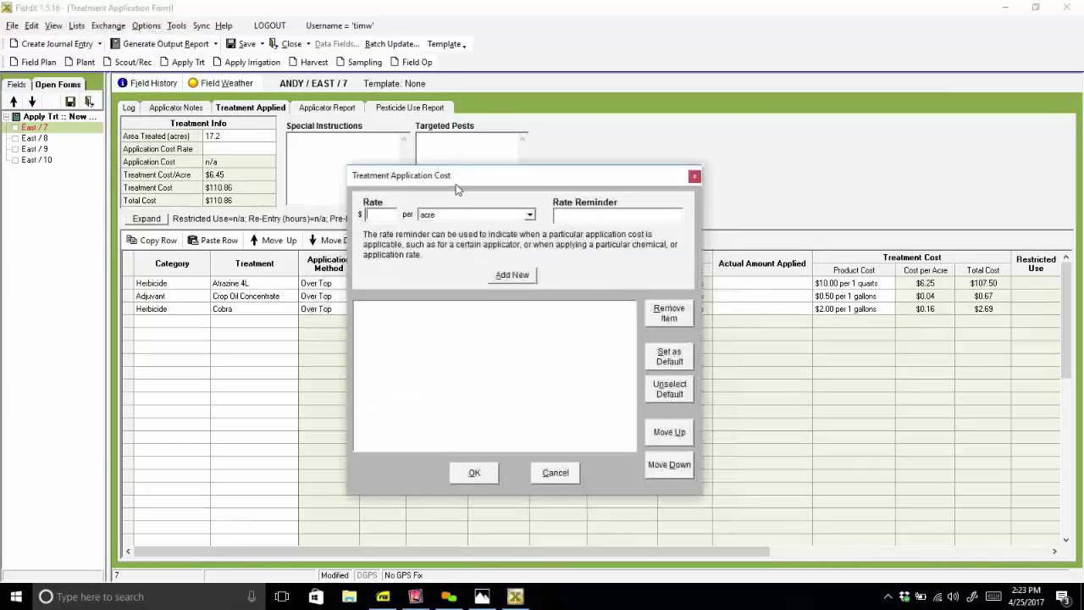
{"action": "left_click_drag", "start_coordinate": [486, 175], "coordinate": [598, 135]}
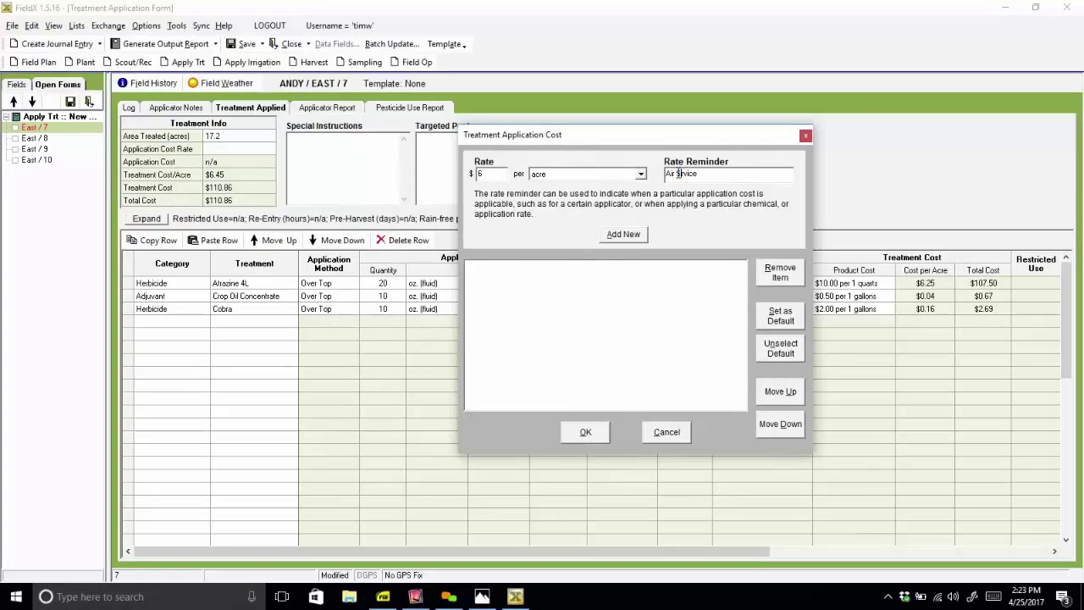
{"action": "type", "text": "E"}
{"action": "type", "text": "er"}
{"action": "left_click", "coordinate": [615, 240]}
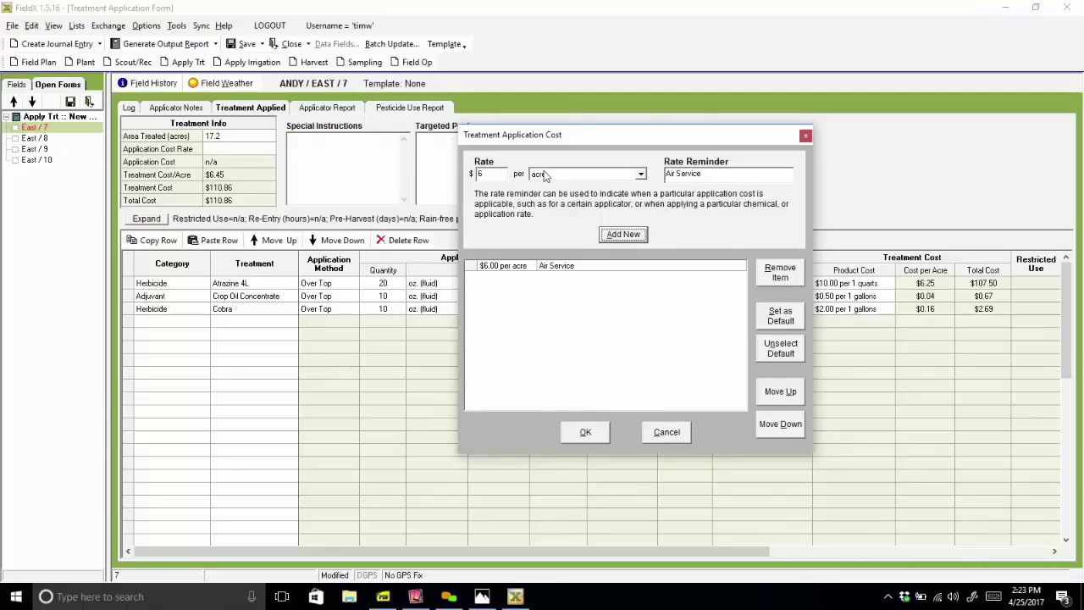
{"action": "left_click", "coordinate": [593, 434]}
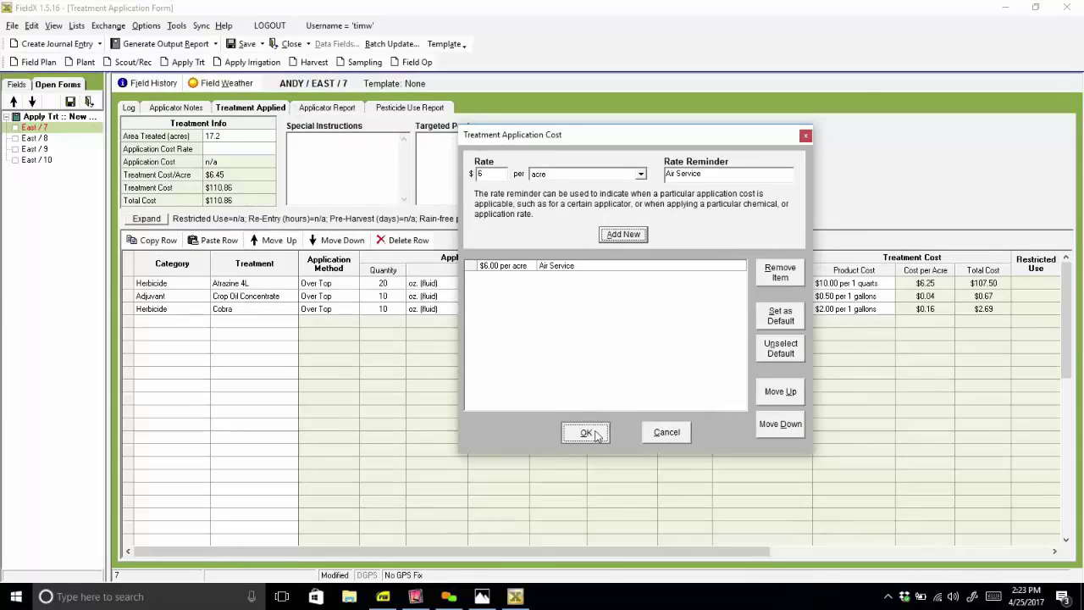
{"action": "left_click", "coordinate": [270, 149]}
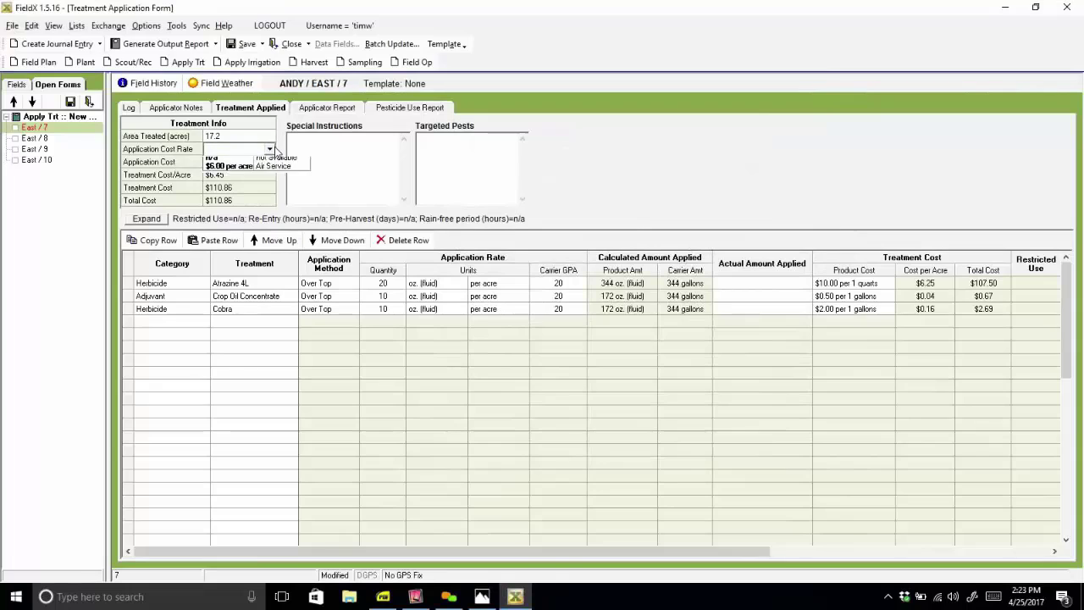
{"action": "left_click", "coordinate": [250, 172]}
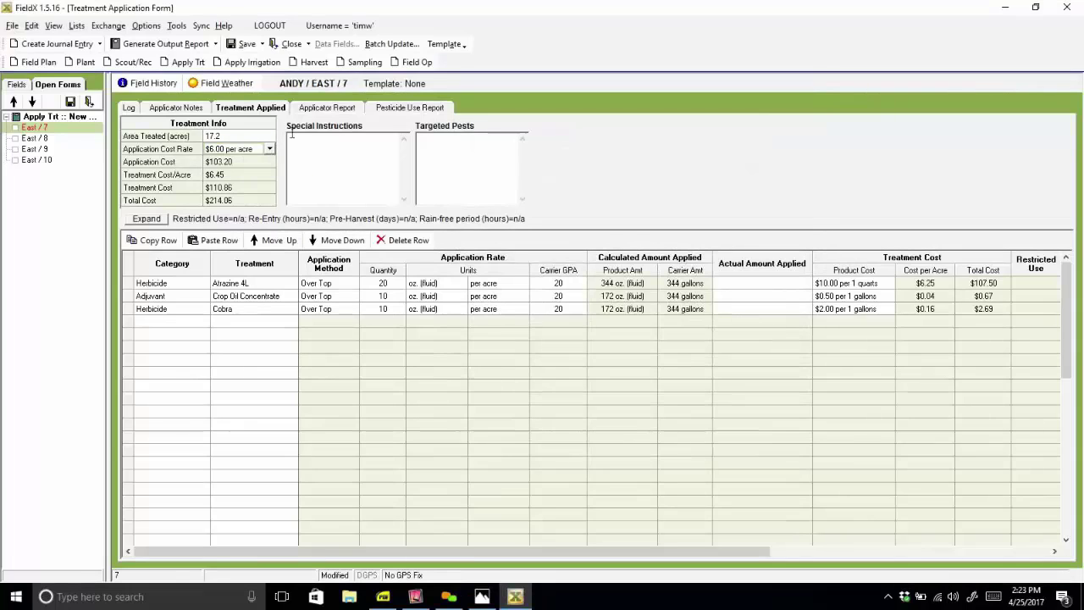
{"action": "left_click", "coordinate": [442, 44]}
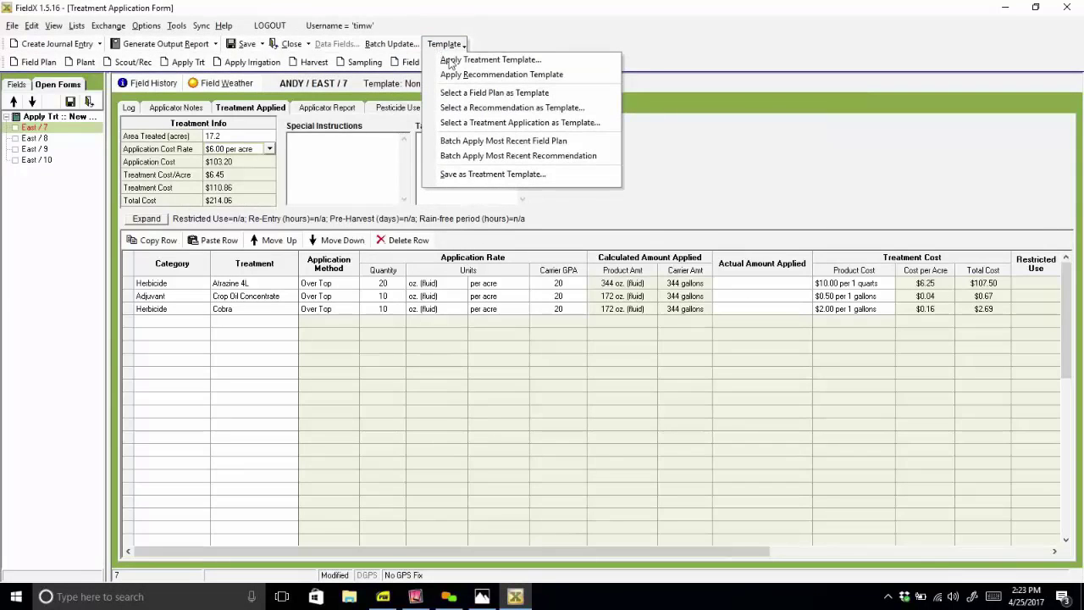
{"action": "left_click", "coordinate": [462, 59]}
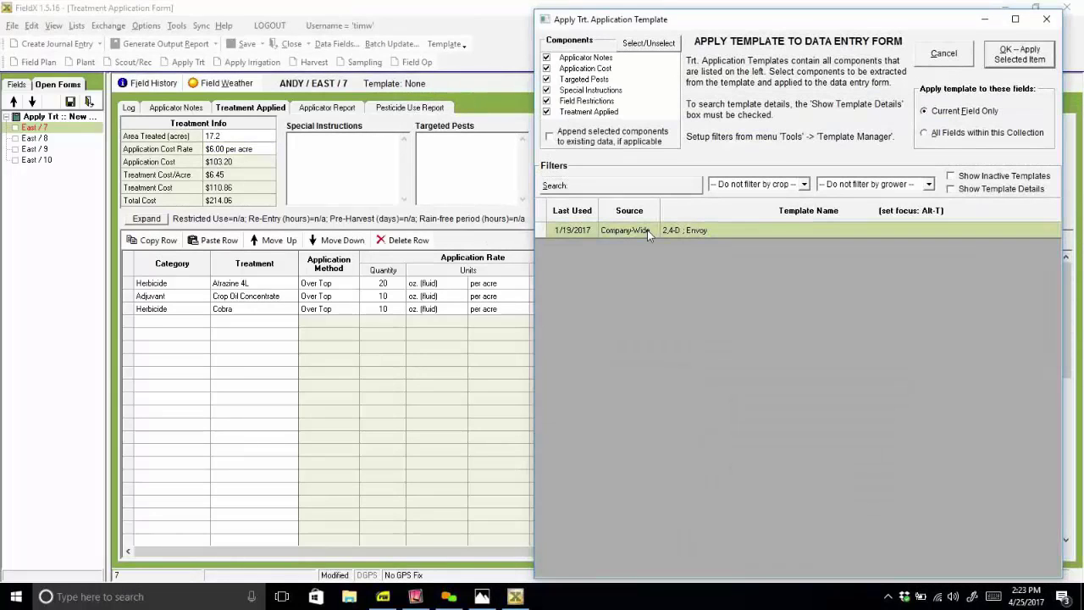
{"action": "left_click", "coordinate": [956, 135]}
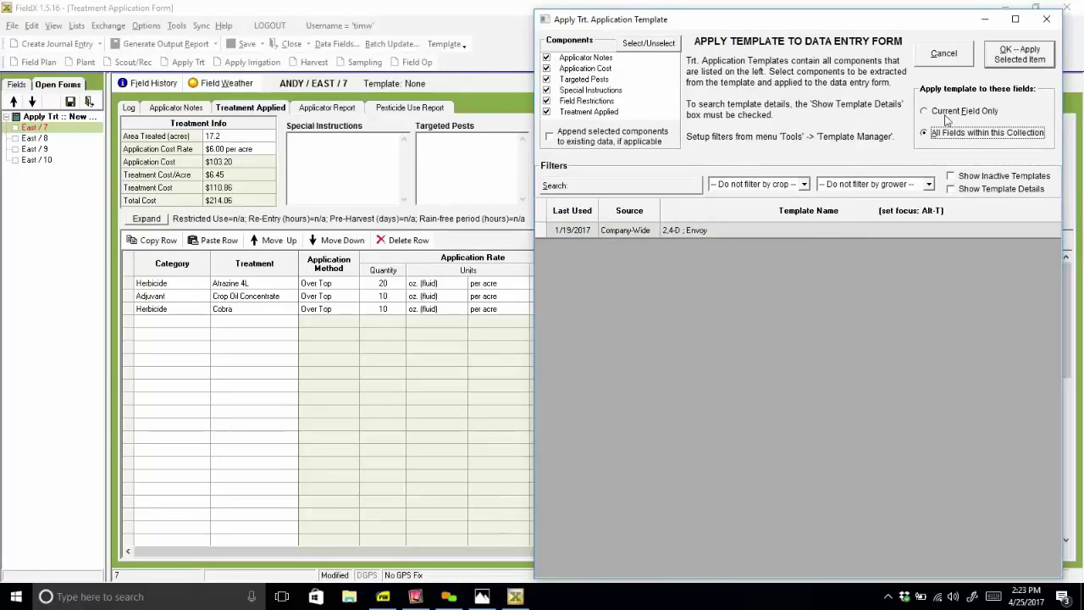
{"action": "left_click", "coordinate": [970, 58]}
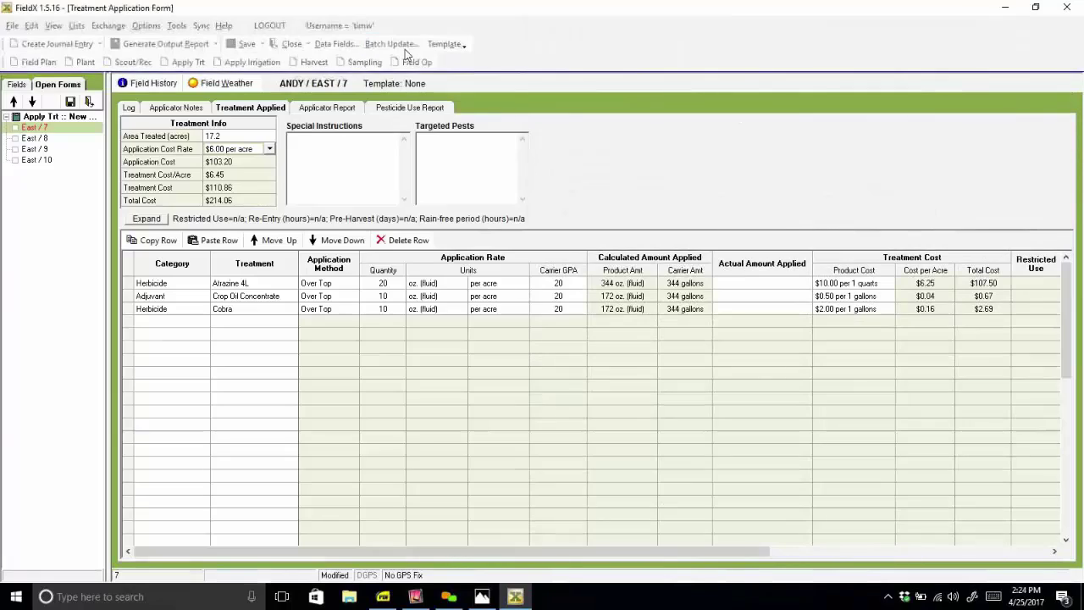
- Batch update the East 8, 9 and 10 journal entries with all data components copied from East / 7
{"action": "left_click", "coordinate": [405, 49]}
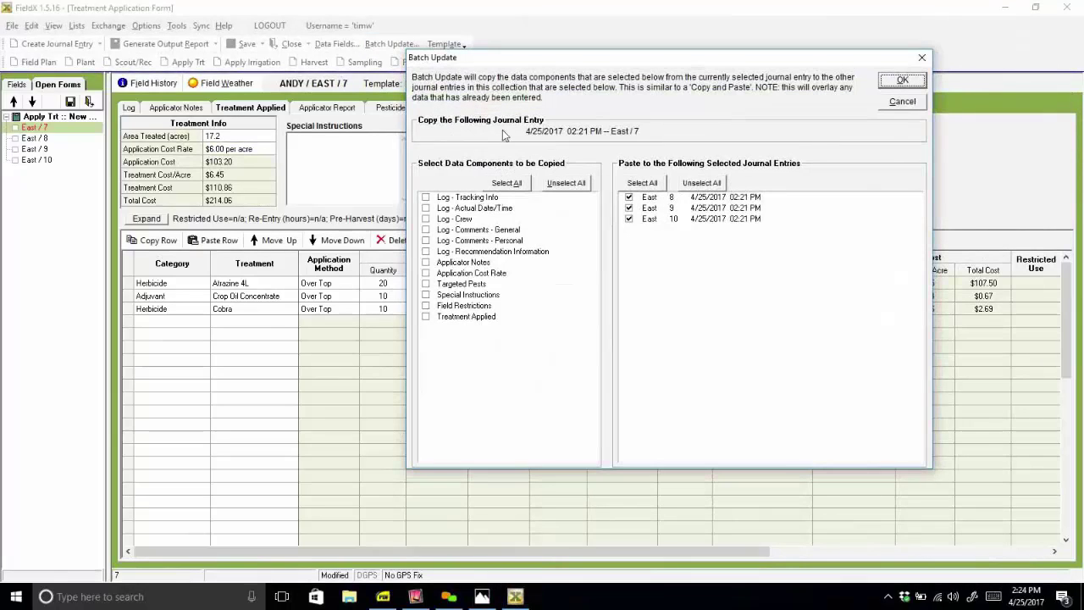
{"action": "left_click", "coordinate": [509, 183]}
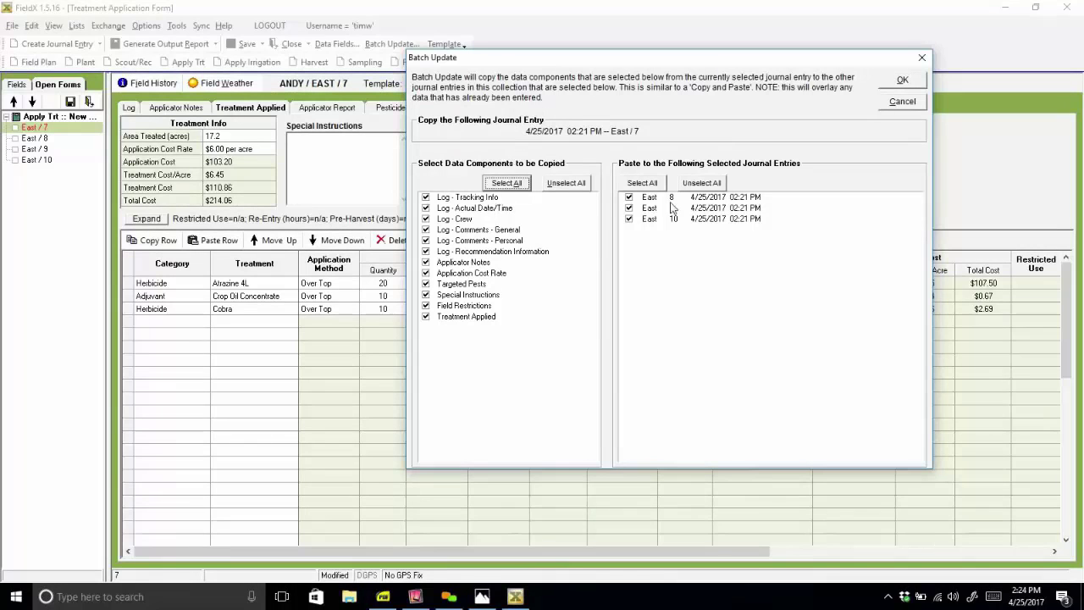
{"action": "left_click", "coordinate": [904, 80]}
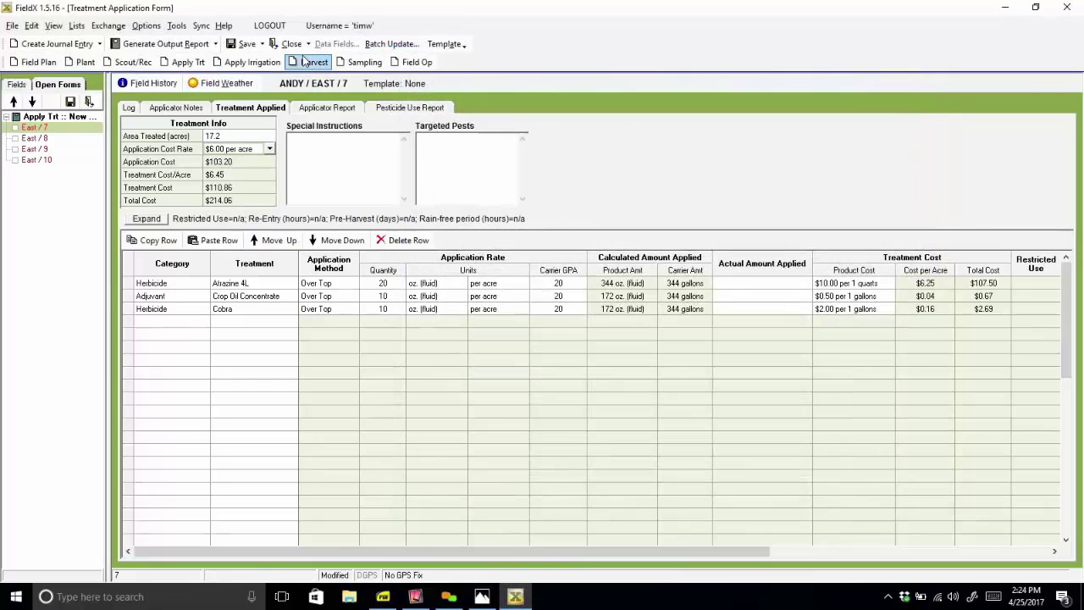
{"action": "left_click", "coordinate": [444, 44]}
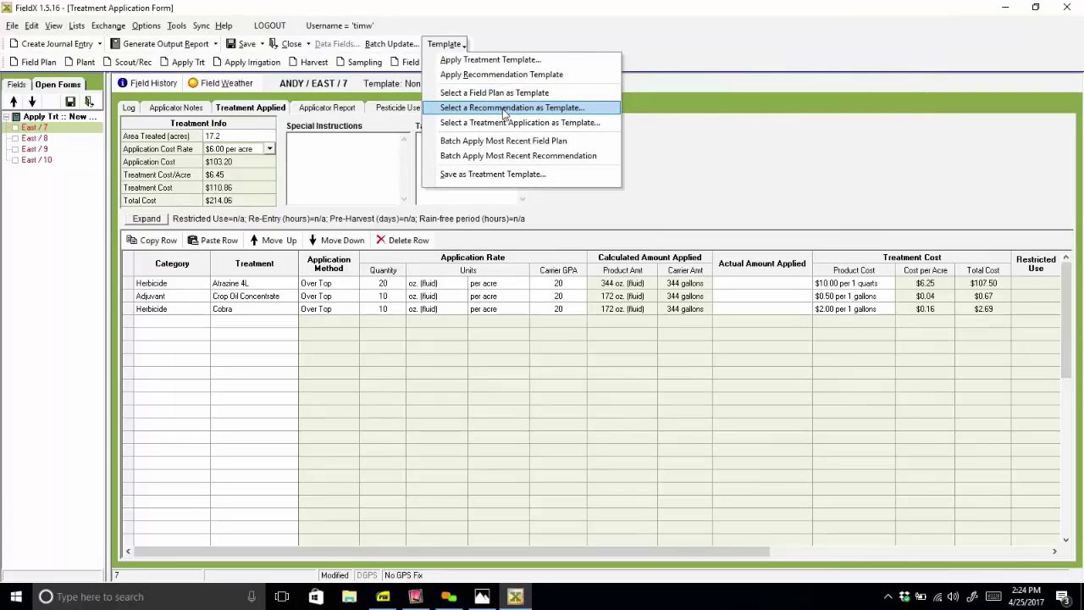
{"action": "left_click", "coordinate": [505, 110]}
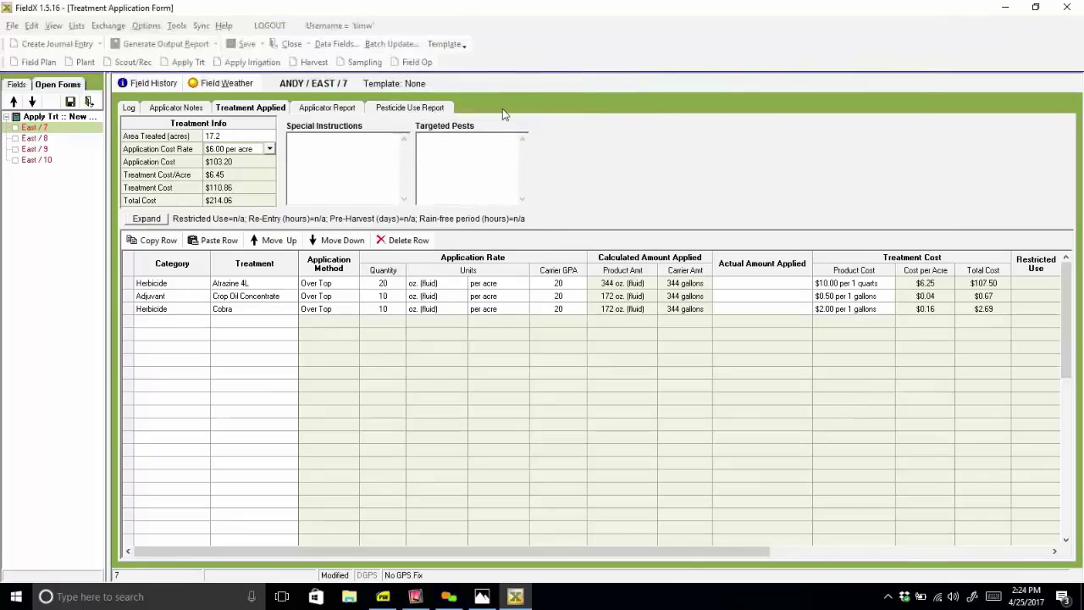
{"action": "left_click_drag", "start_coordinate": [570, 121], "coordinate": [573, 119]}
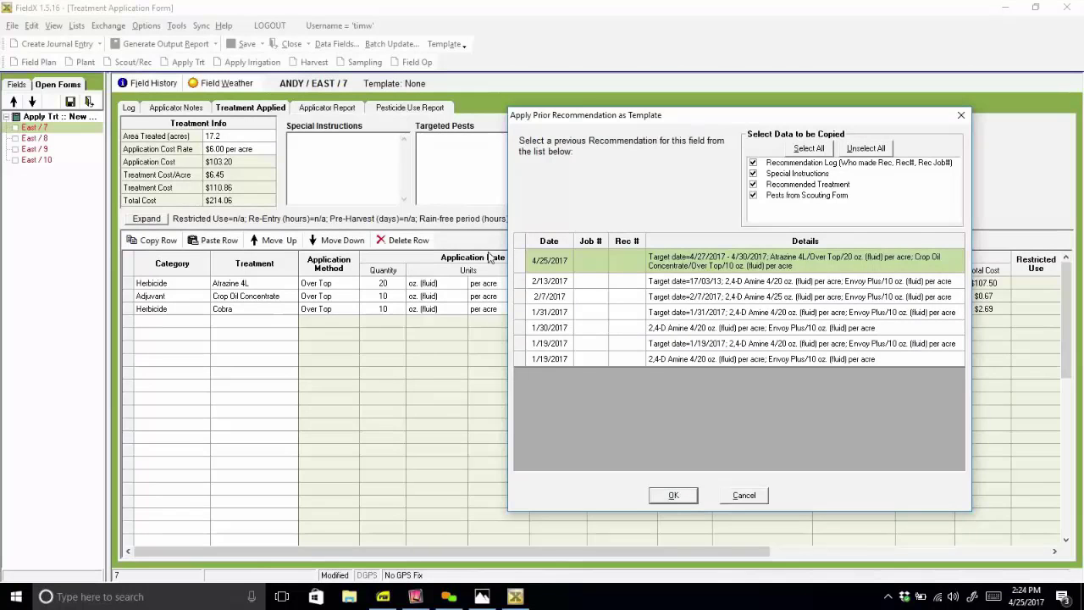
{"action": "left_click", "coordinate": [759, 497]}
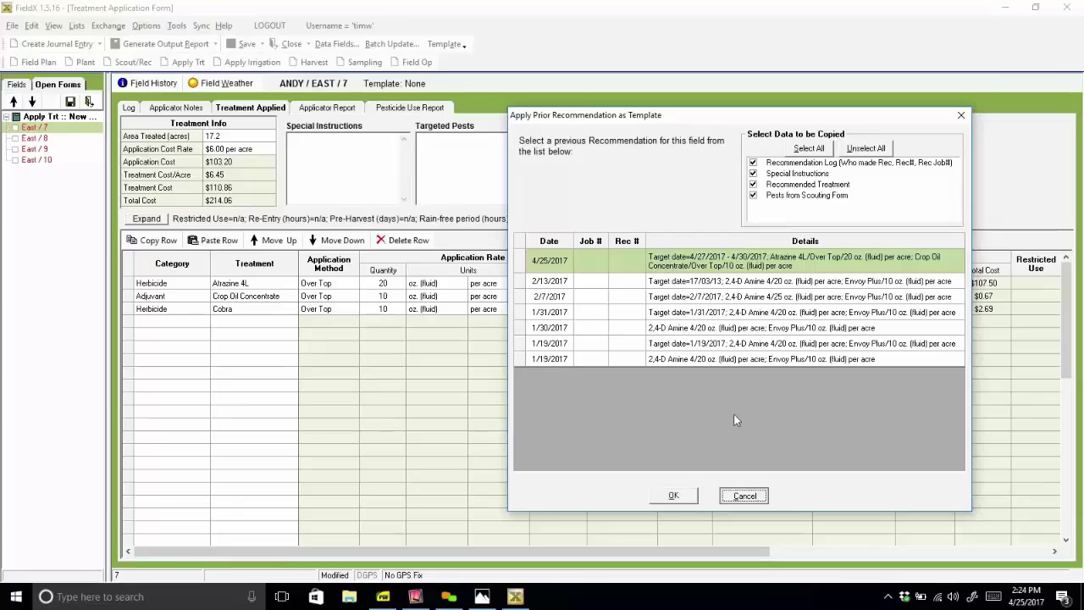
- Save the whole collection of open treatment application forms
{"action": "left_click", "coordinate": [263, 44]}
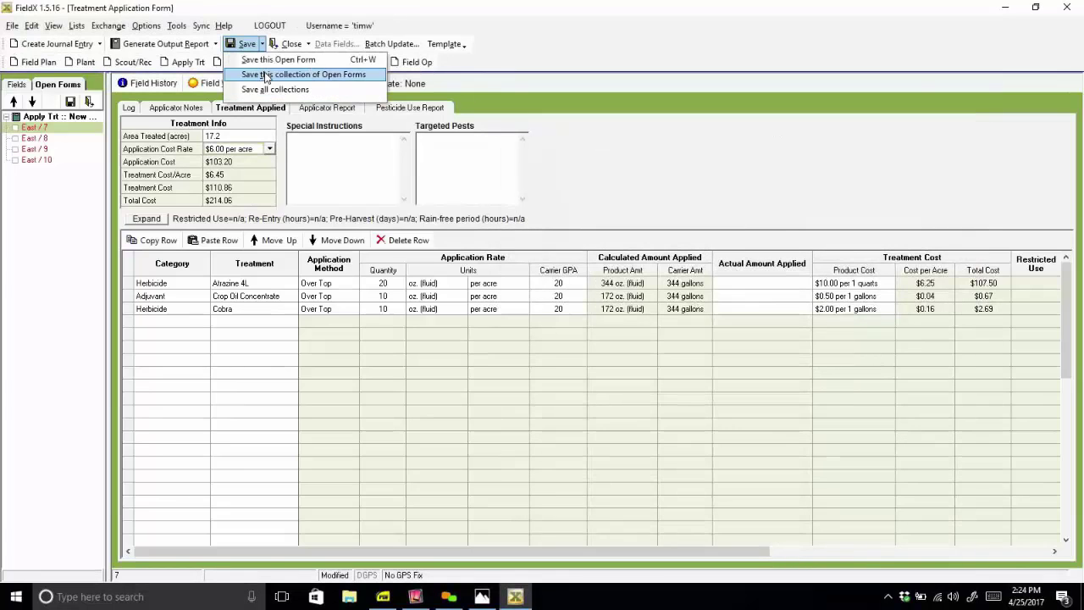
{"action": "left_click", "coordinate": [271, 73]}
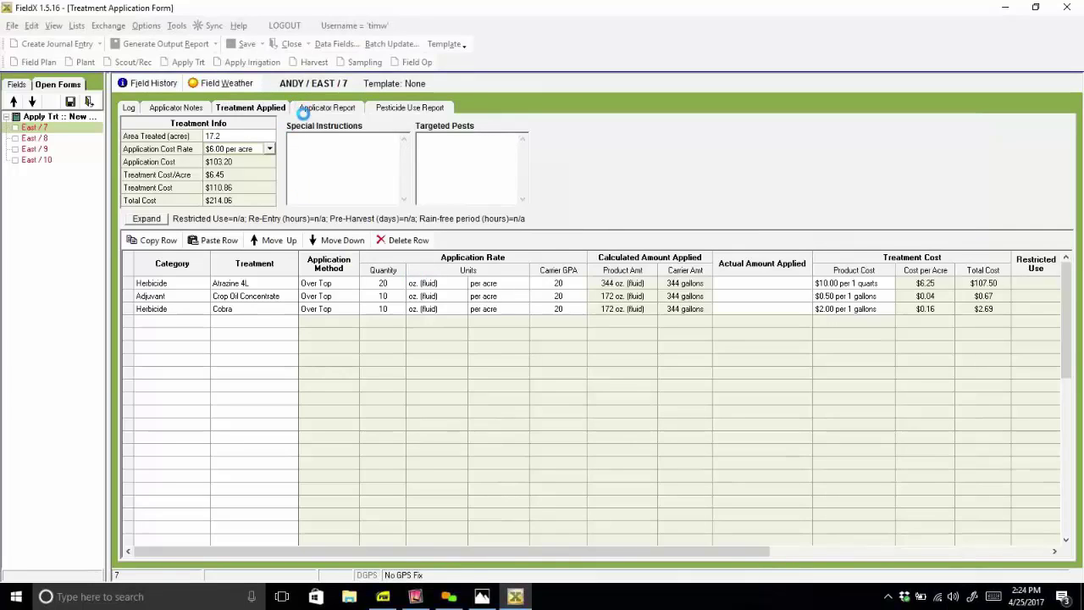
- Review the Applicator Report for East / 7, checking its pre-application checklist and application notes against the Applicator Notes entries
{"action": "left_click", "coordinate": [311, 107]}
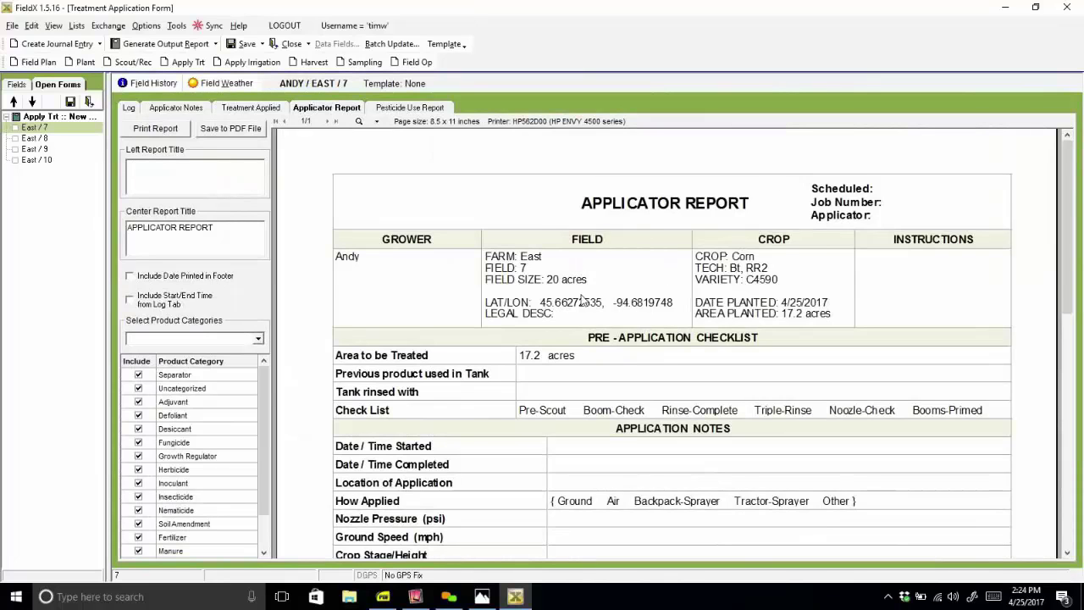
{"action": "scroll", "coordinate": [581, 300], "scroll_direction": "down", "scroll_amount": 5}
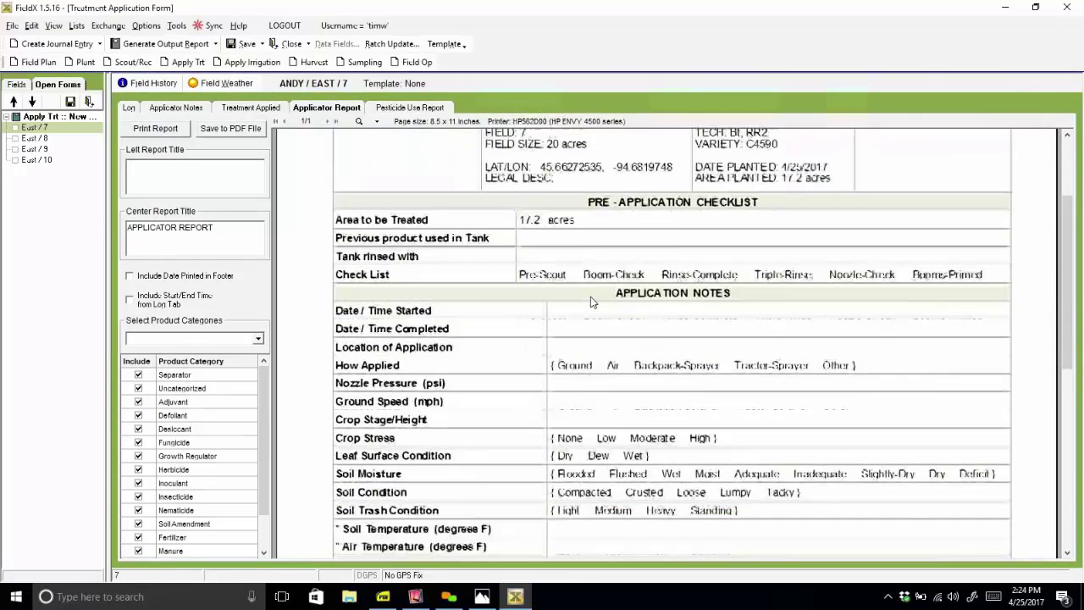
{"action": "scroll", "coordinate": [591, 300], "scroll_direction": "down", "scroll_amount": 3}
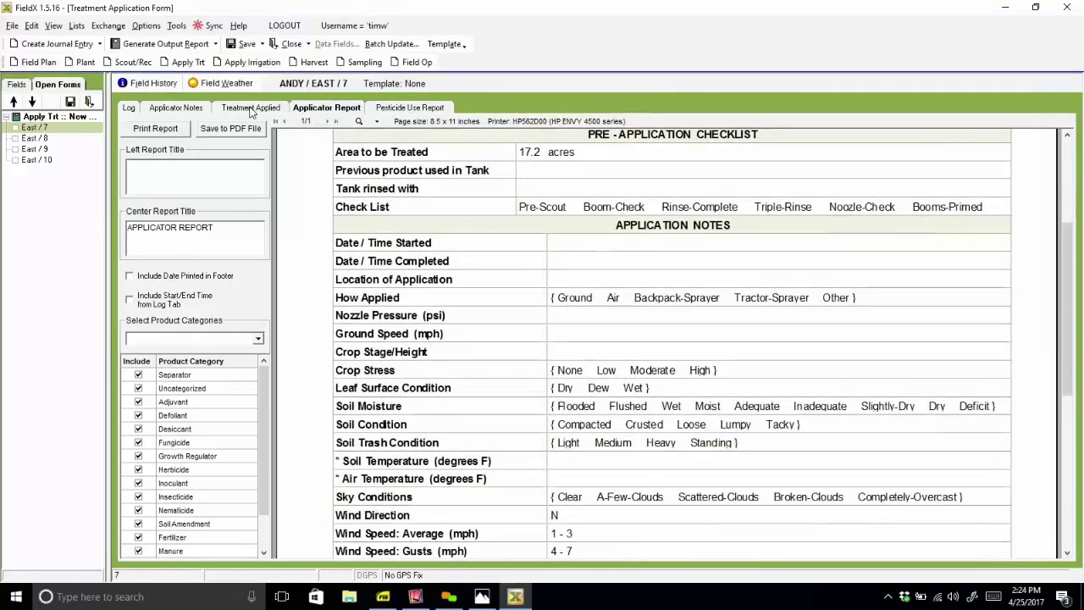
{"action": "scroll", "coordinate": [501, 267], "scroll_direction": "up", "scroll_amount": 5}
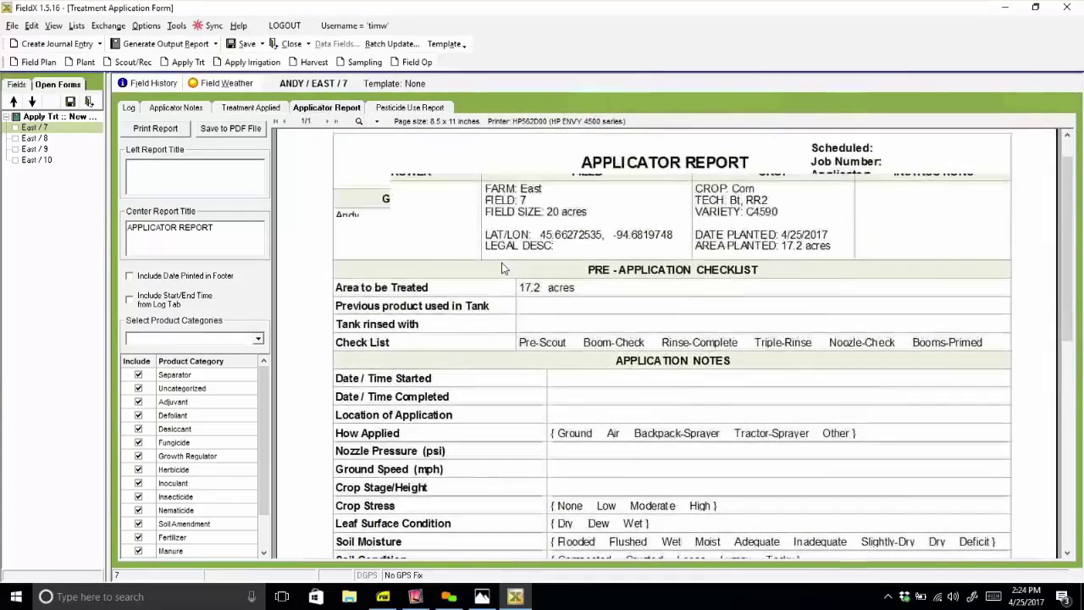
{"action": "scroll", "coordinate": [501, 268], "scroll_direction": "up", "scroll_amount": 3}
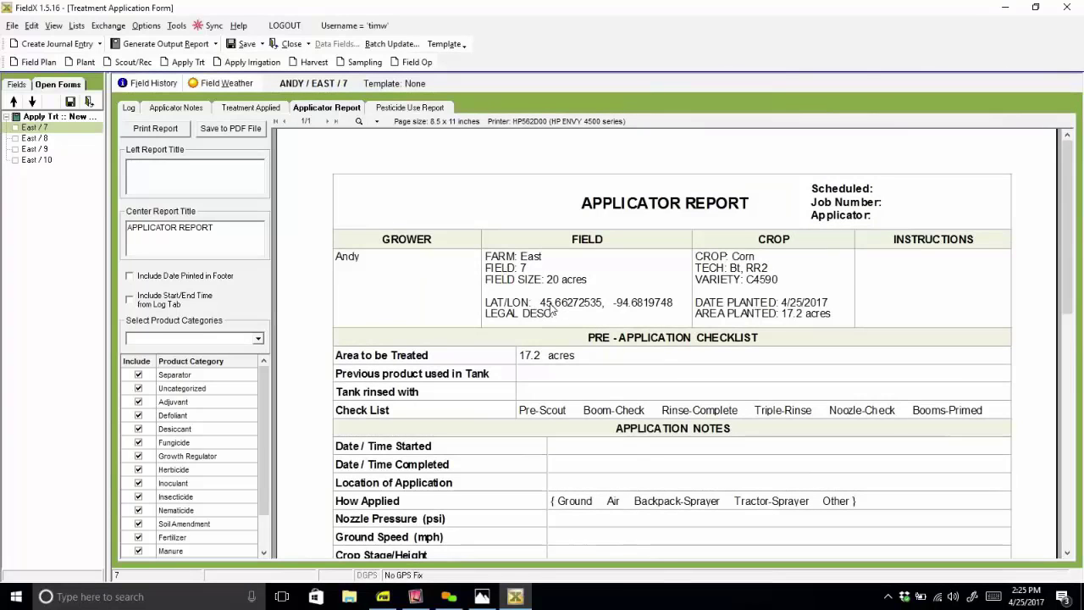
{"action": "scroll", "coordinate": [542, 310], "scroll_direction": "down", "scroll_amount": 8}
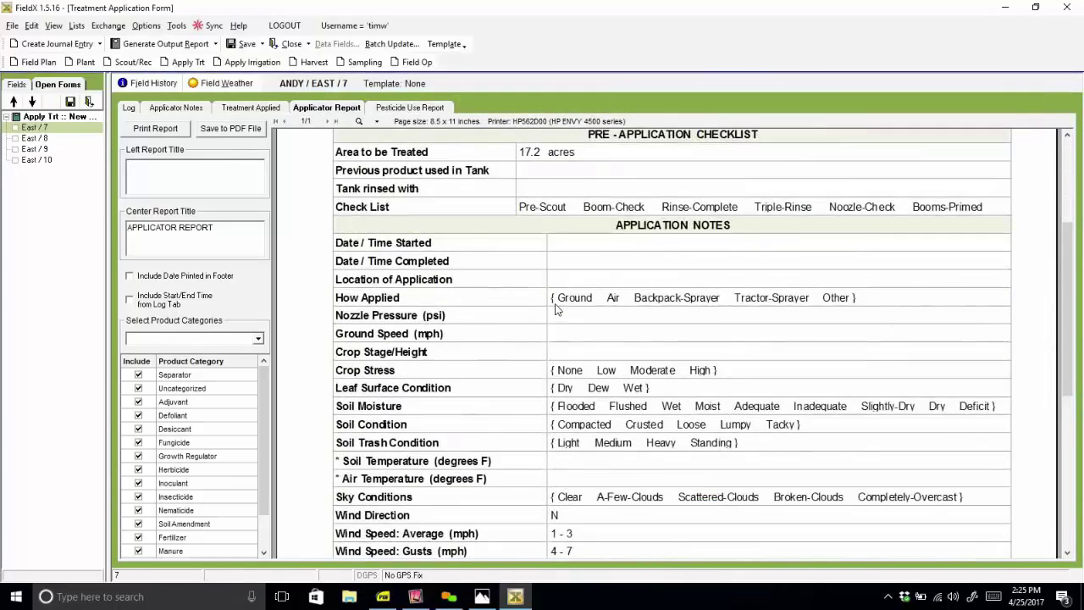
{"action": "scroll", "coordinate": [559, 308], "scroll_direction": "down", "scroll_amount": 2}
{"action": "scroll", "coordinate": [589, 296], "scroll_direction": "down", "scroll_amount": 3}
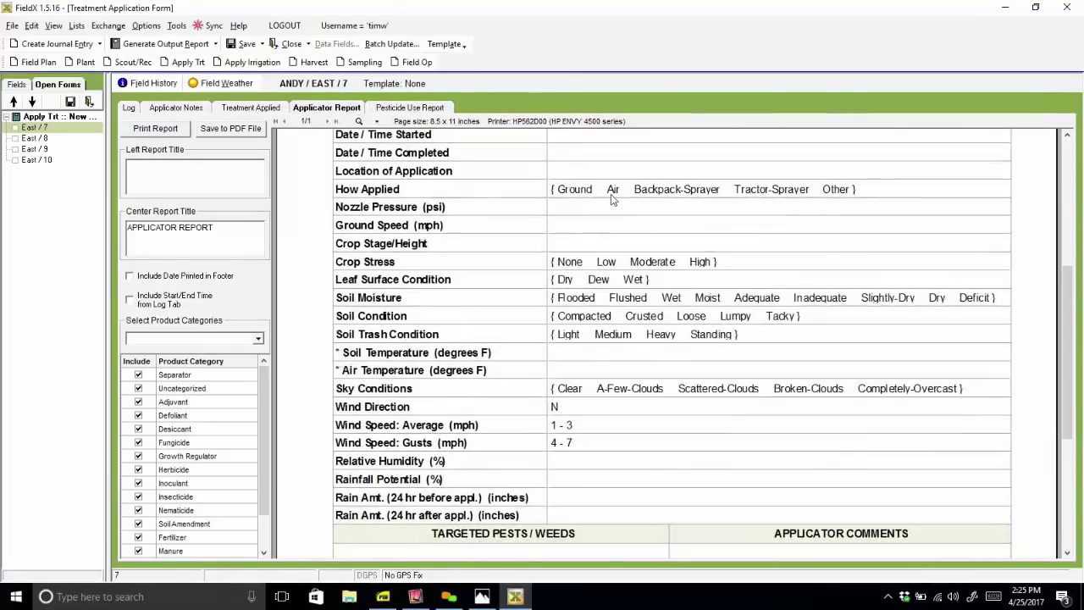
{"action": "scroll", "coordinate": [610, 194], "scroll_direction": "up", "scroll_amount": 2}
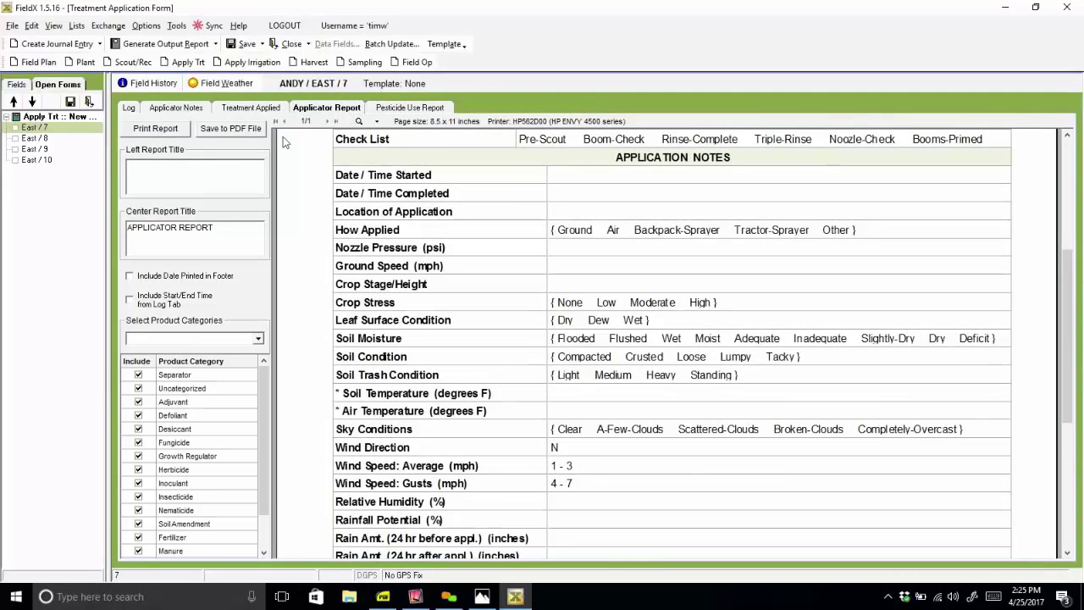
{"action": "left_click", "coordinate": [186, 107]}
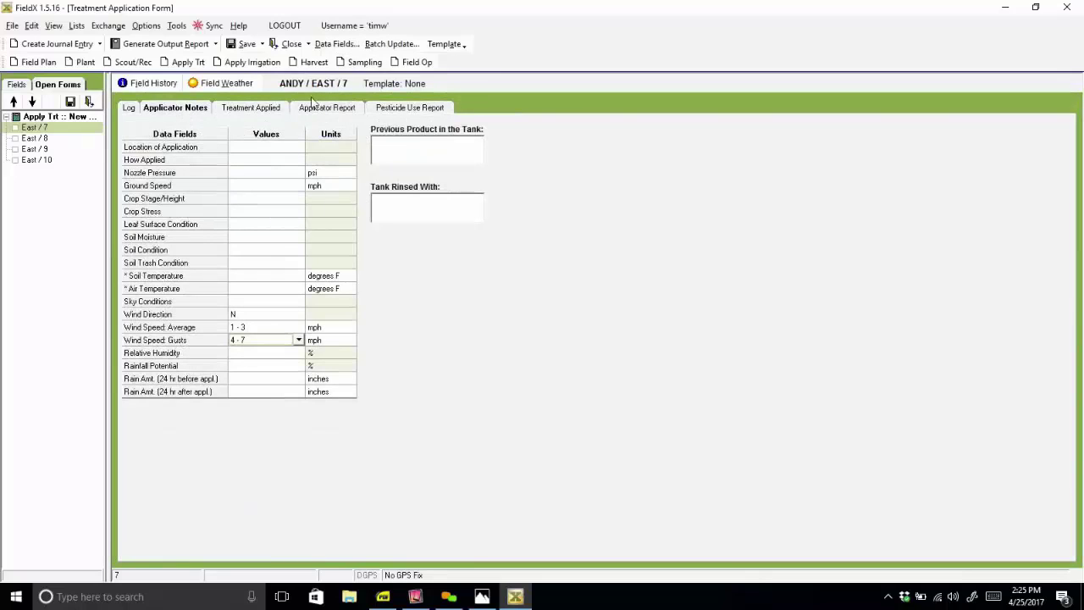
{"action": "left_click", "coordinate": [337, 108]}
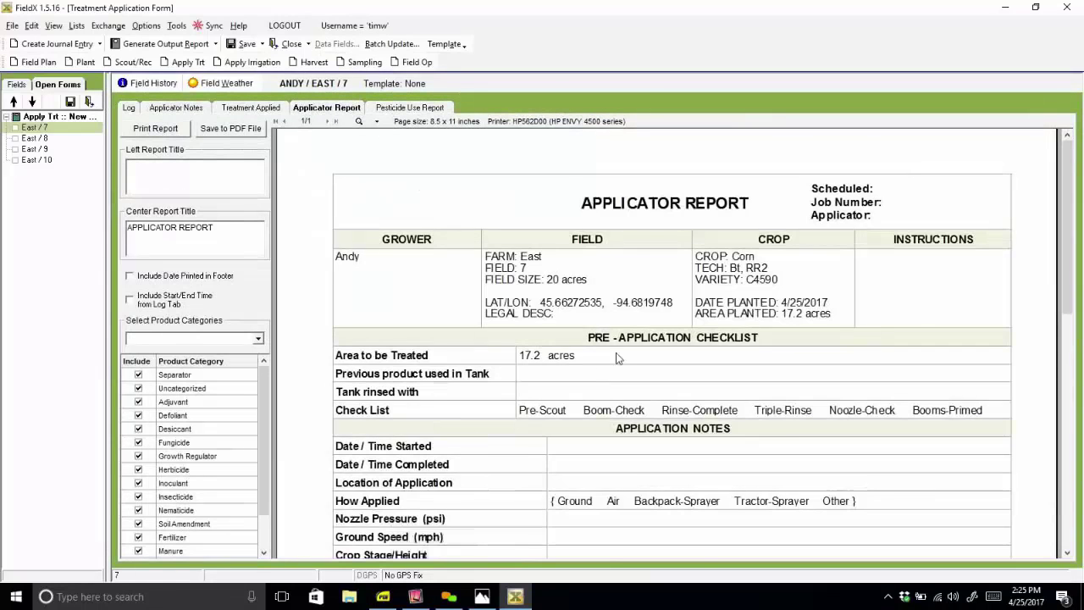
{"action": "scroll", "coordinate": [627, 372], "scroll_direction": "down", "scroll_amount": 5}
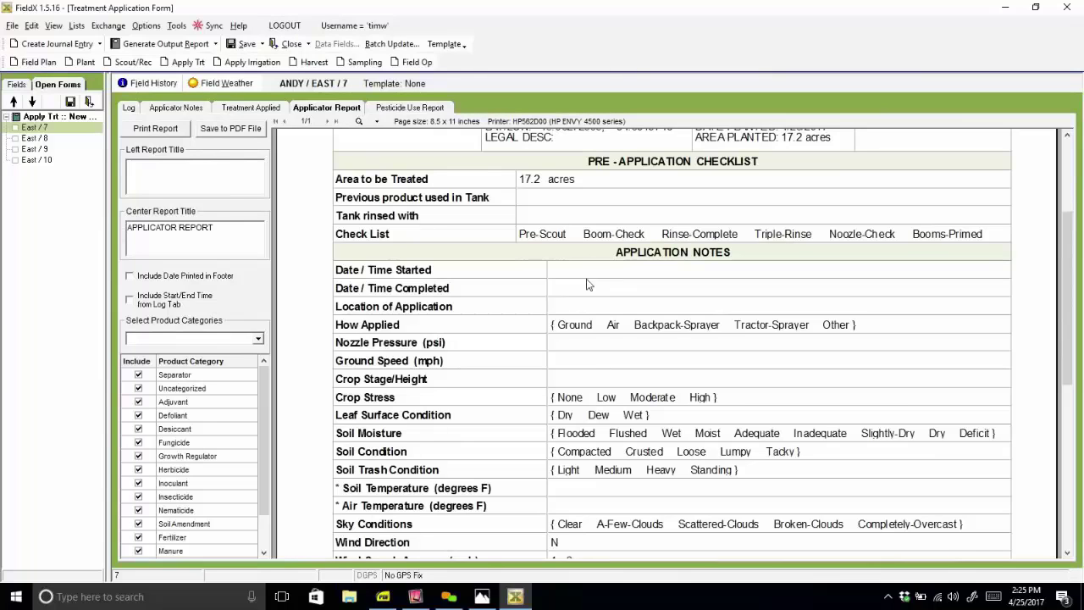
{"action": "scroll", "coordinate": [585, 284], "scroll_direction": "down", "scroll_amount": 4}
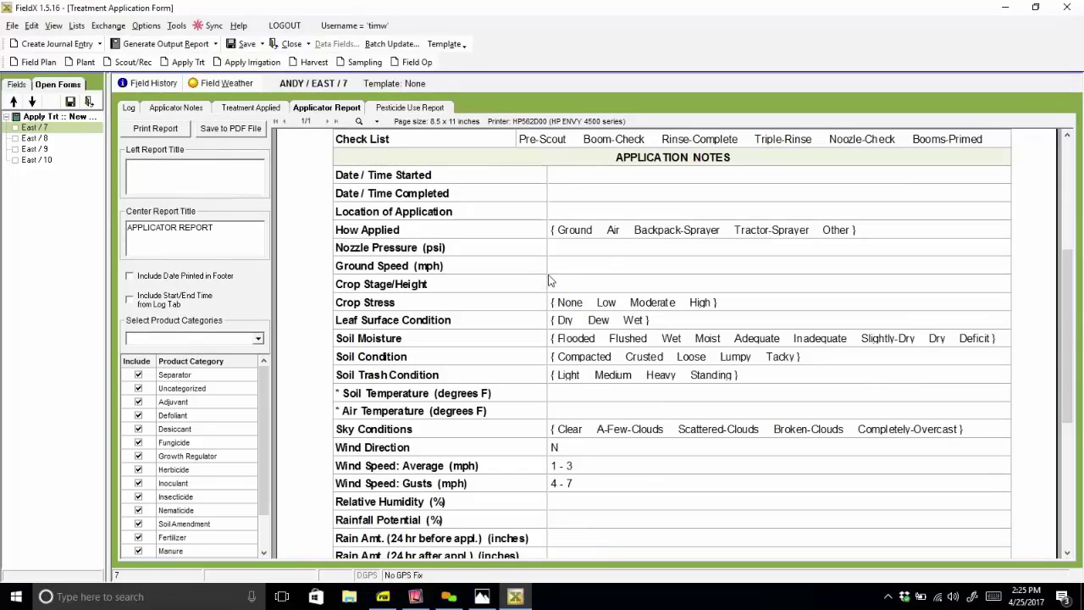
- Review the Pesticide Use Report for East / 7, including its wind conditions, field details and applied product table
{"action": "left_click", "coordinate": [407, 110]}
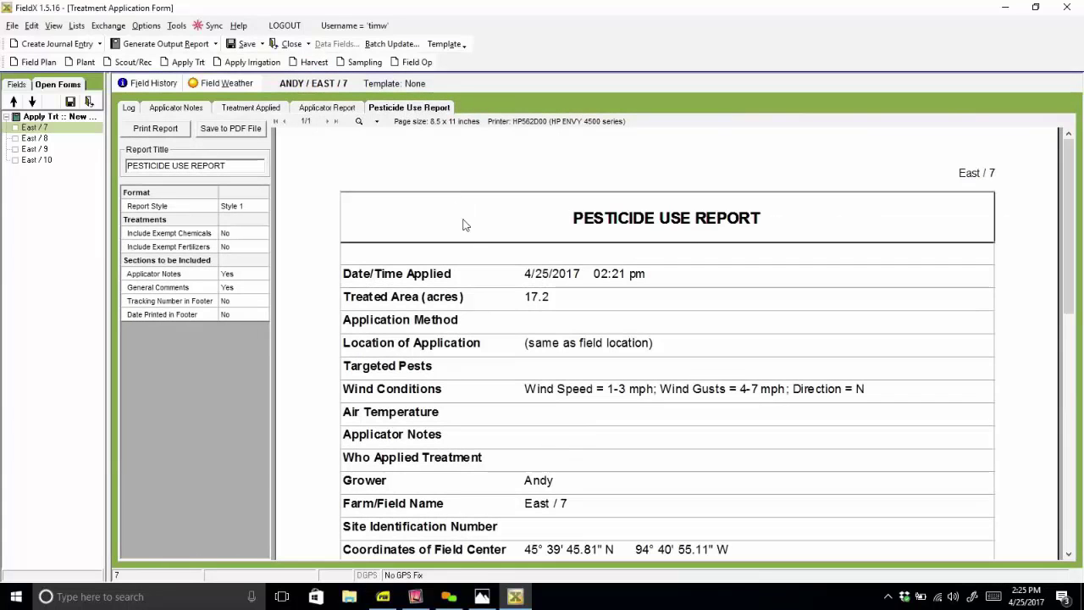
{"action": "scroll", "coordinate": [542, 310], "scroll_direction": "down", "scroll_amount": 5}
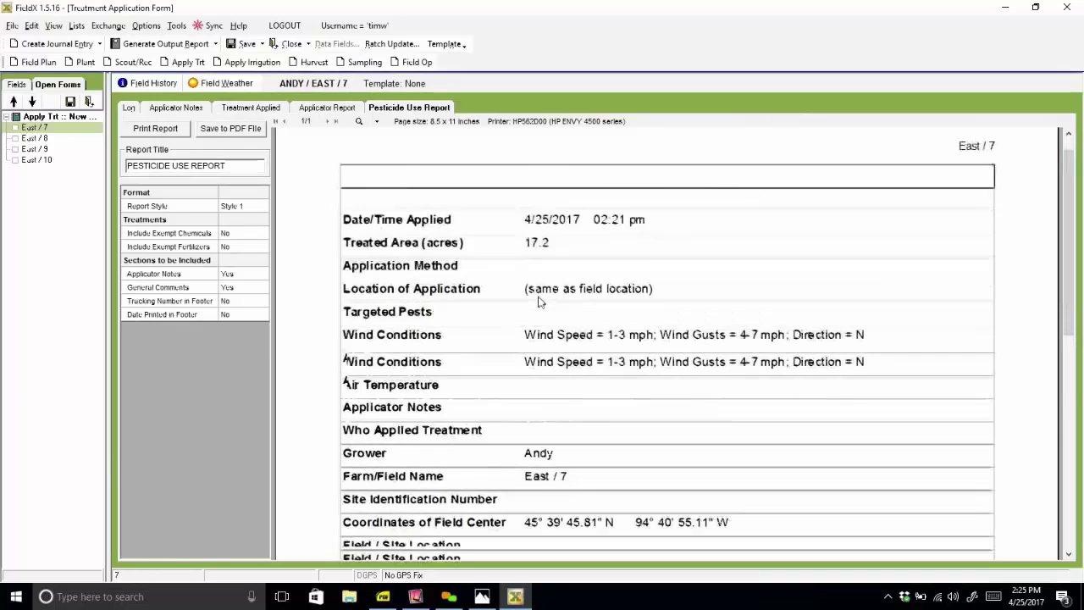
{"action": "scroll", "coordinate": [542, 319], "scroll_direction": "down", "scroll_amount": 3}
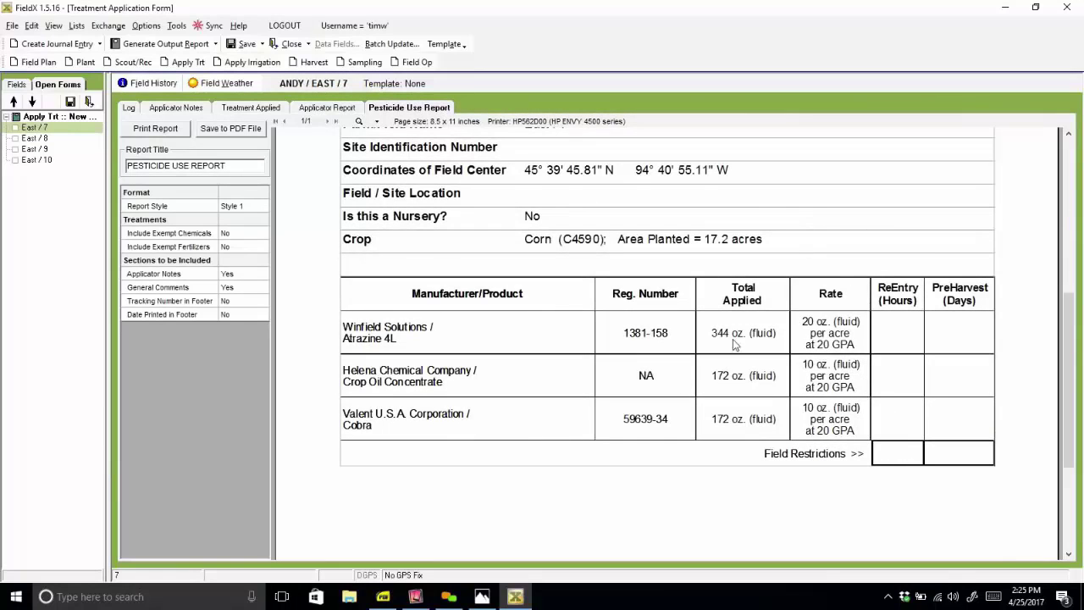
{"action": "scroll", "coordinate": [736, 345], "scroll_direction": "down", "scroll_amount": 3}
{"action": "scroll", "coordinate": [668, 378], "scroll_direction": "up", "scroll_amount": 3}
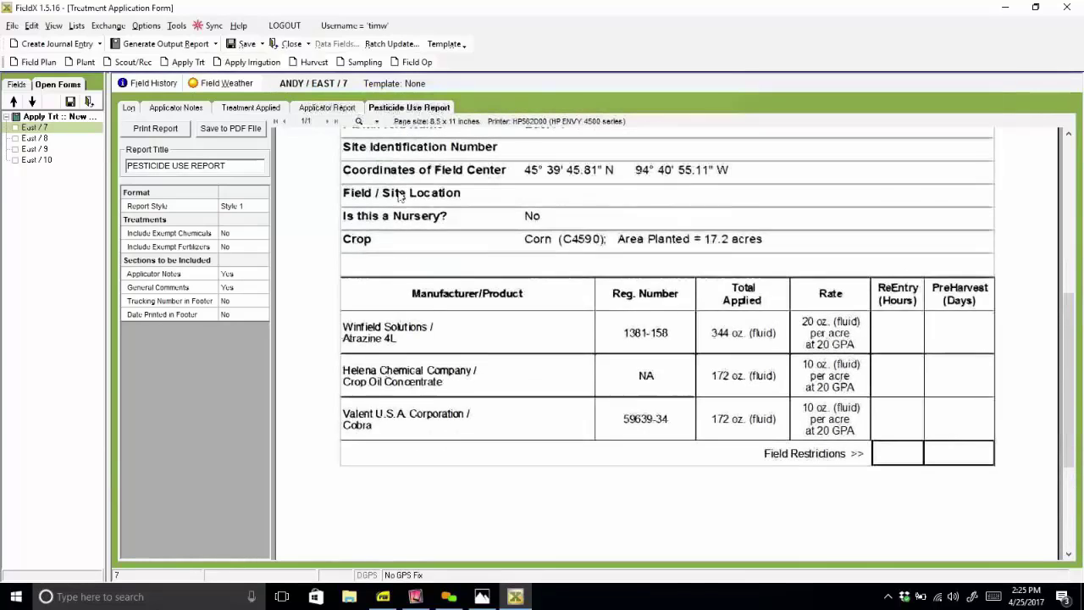
{"action": "scroll", "coordinate": [399, 194], "scroll_direction": "up", "scroll_amount": 2}
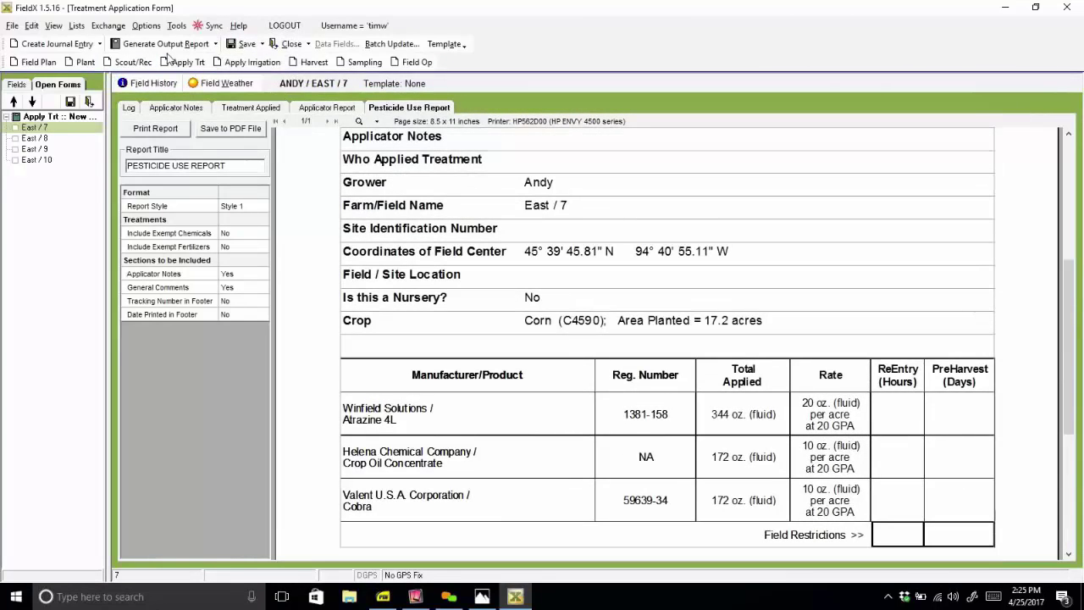
- Close the whole collection of open treatment application forms
{"action": "left_click", "coordinate": [308, 45]}
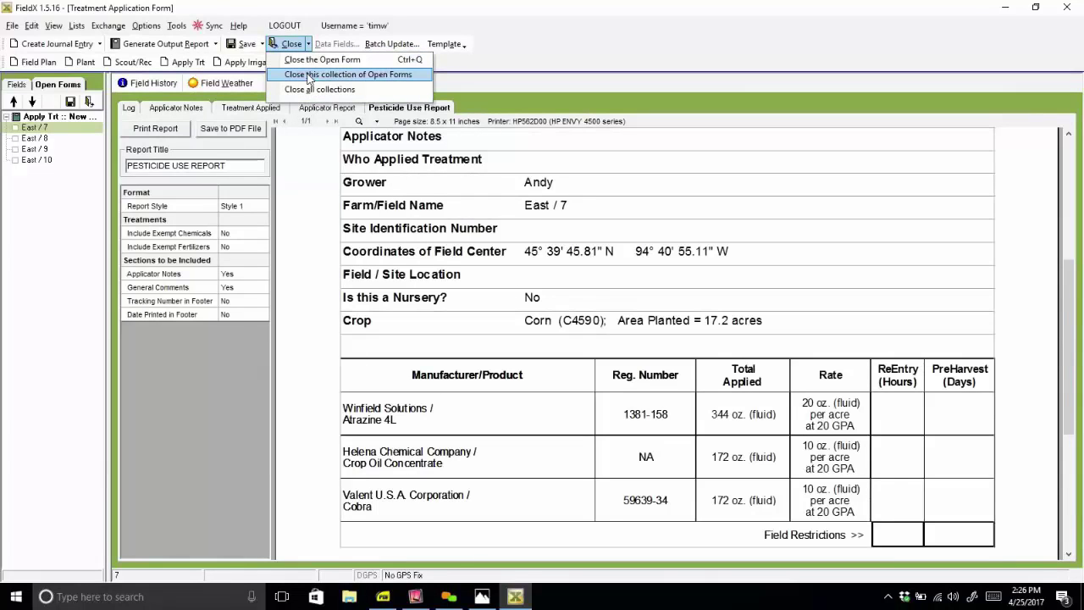
{"action": "left_click", "coordinate": [308, 75]}
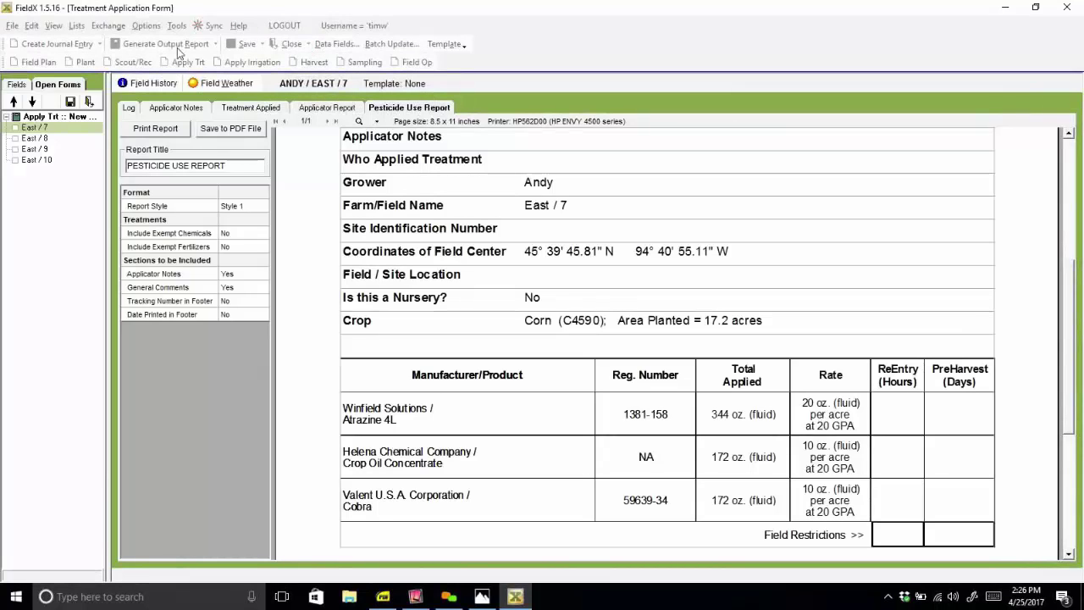